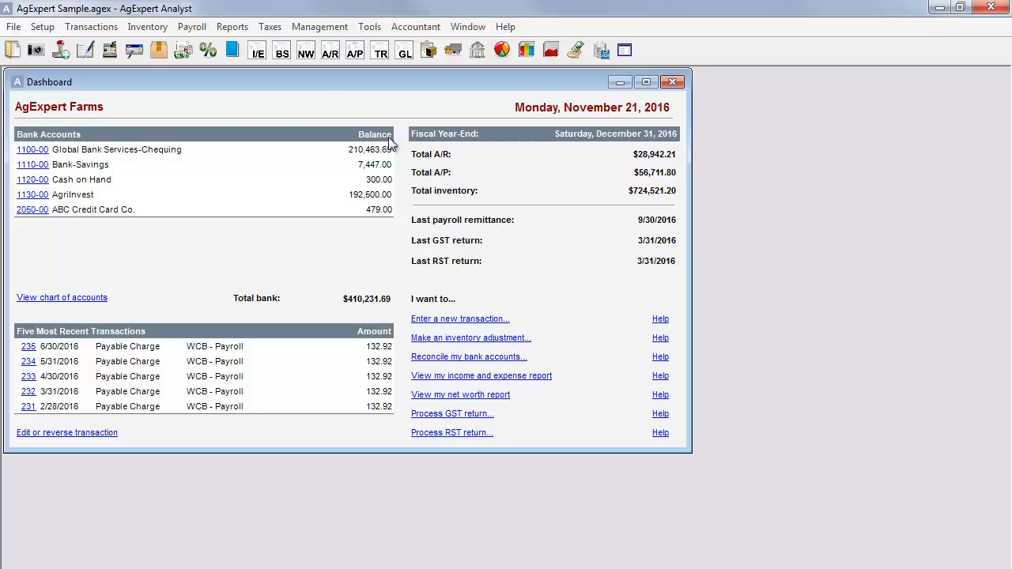
Open the Cost of Production report in Operational Benchmarking.
click(307, 30)
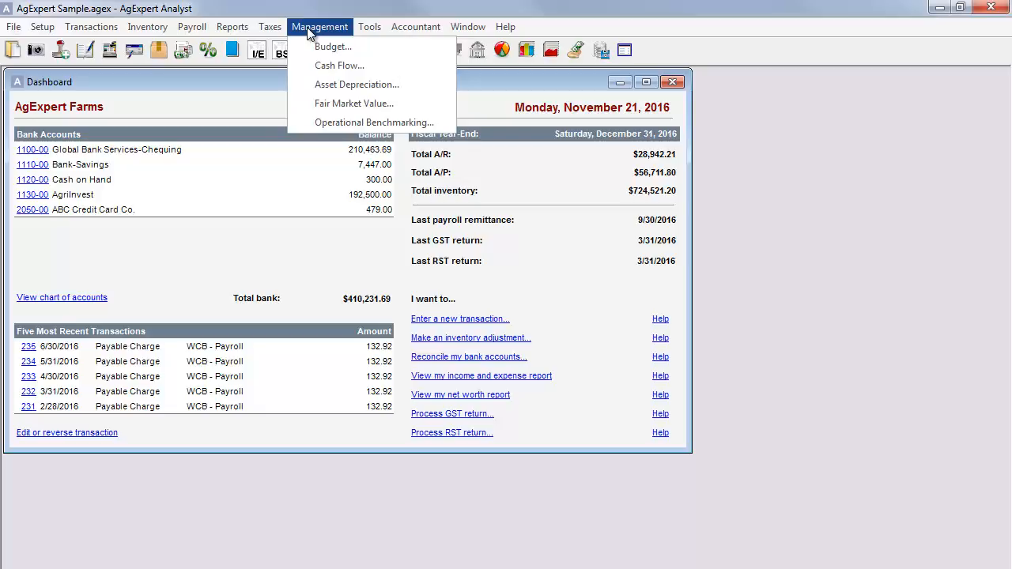
click(329, 123)
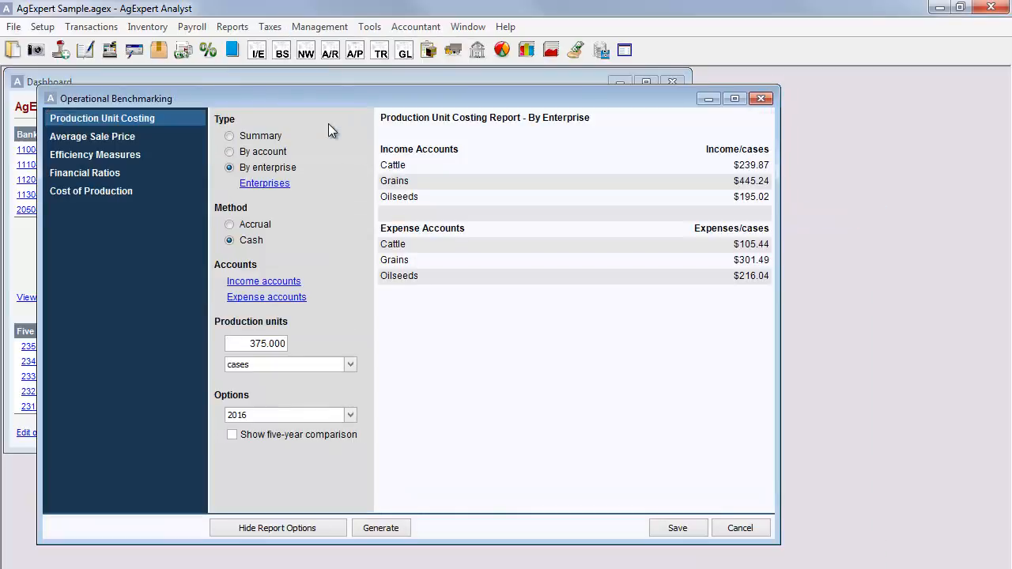
click(117, 193)
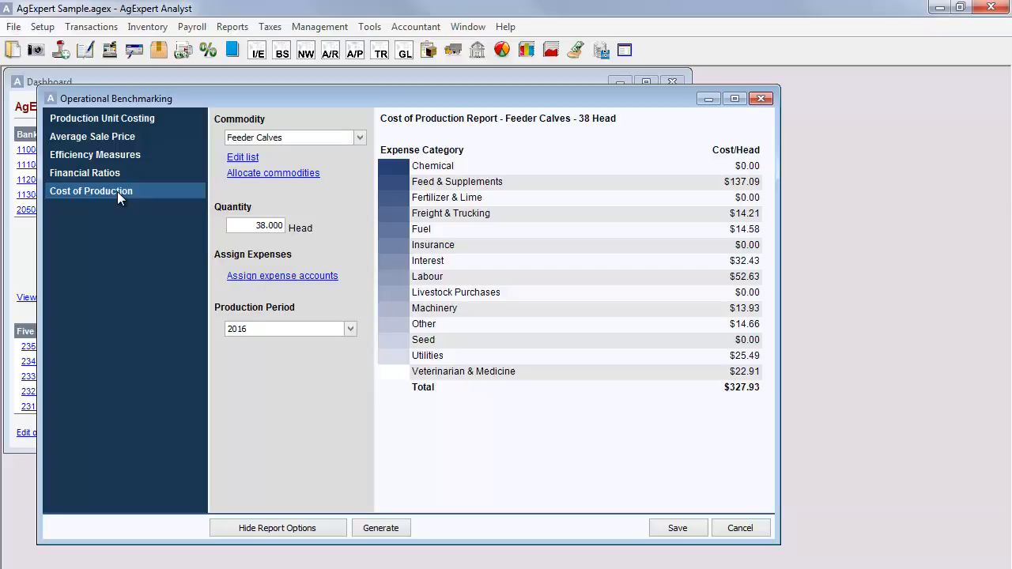
Add a commodity named New Commodity with the unit label Tonne to the commodity list.
click(237, 161)
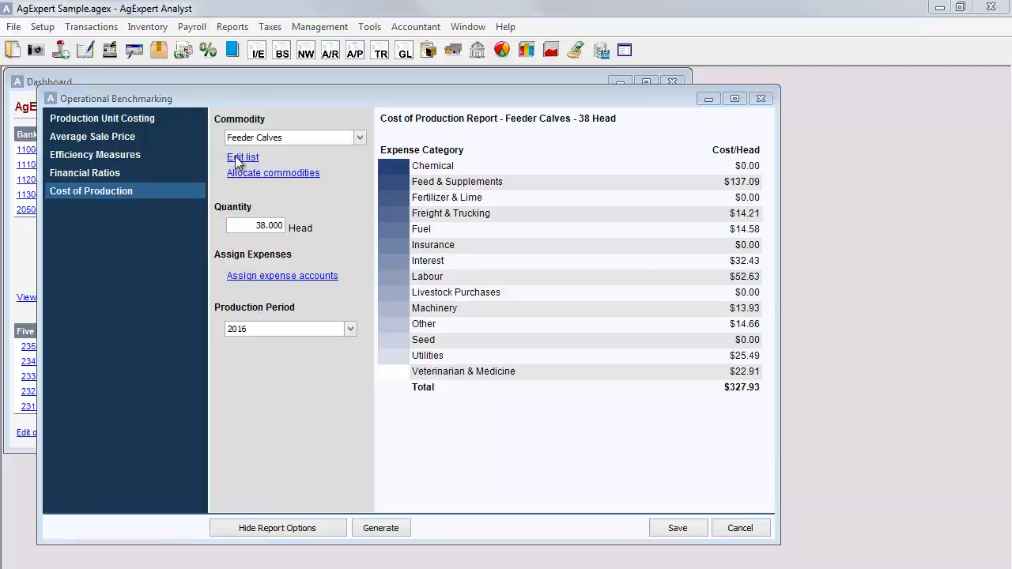
drag(405, 268, 360, 169)
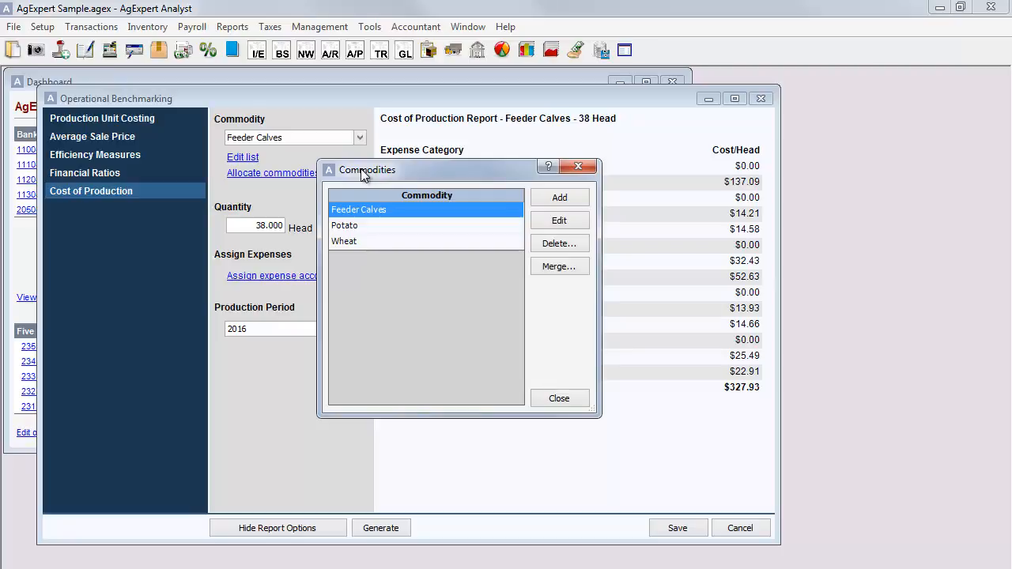
click(561, 199)
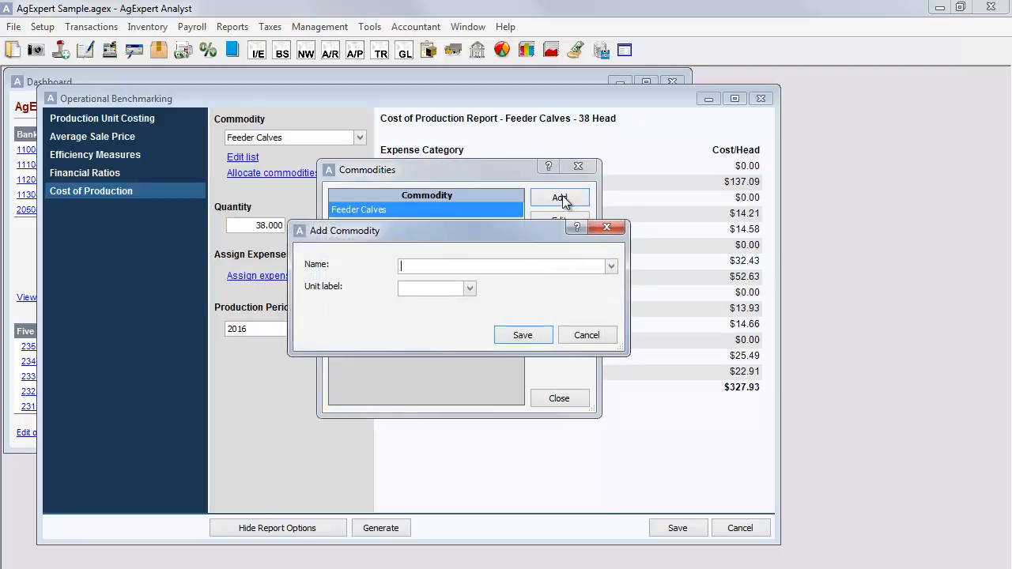
text(New Commodiut)
key(BackSpace)
key(BackSpace)
text(ty)
click(614, 267)
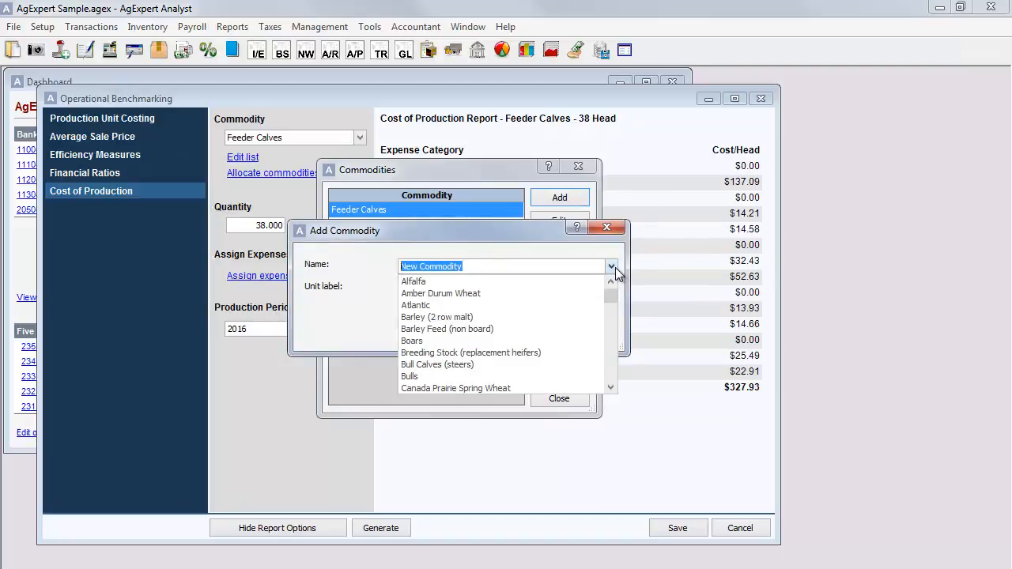
click(614, 267)
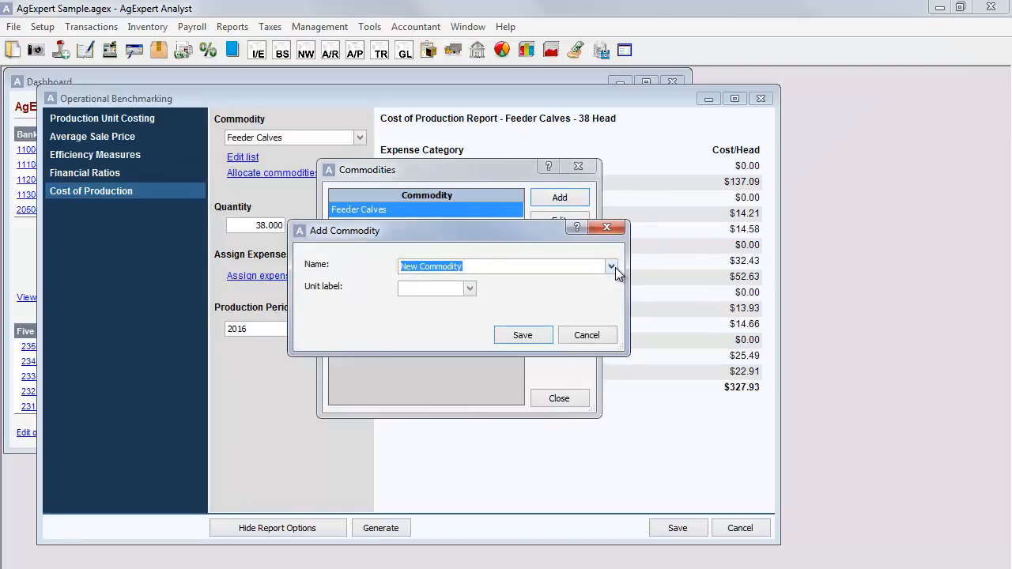
click(466, 291)
click(449, 327)
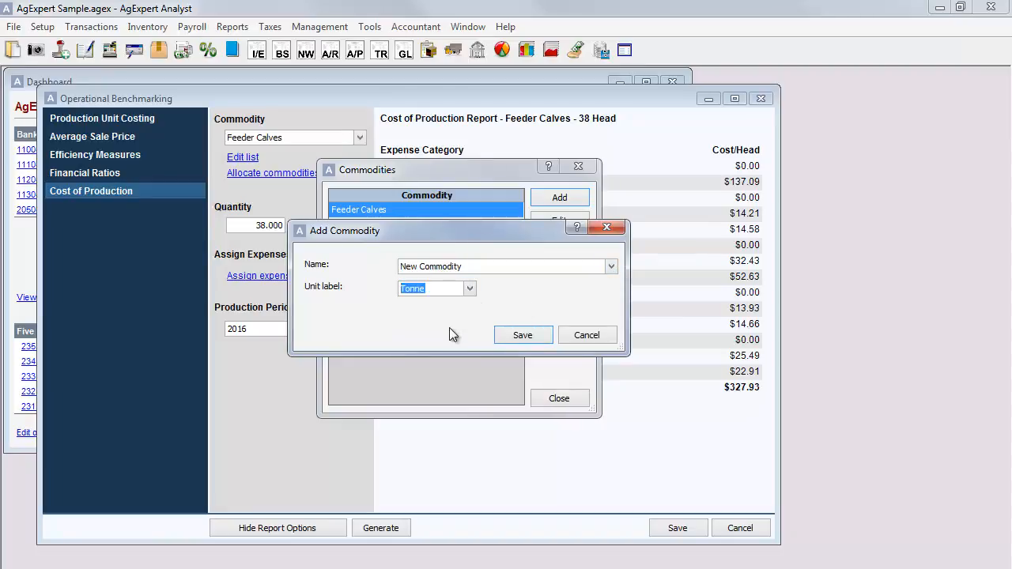
click(521, 336)
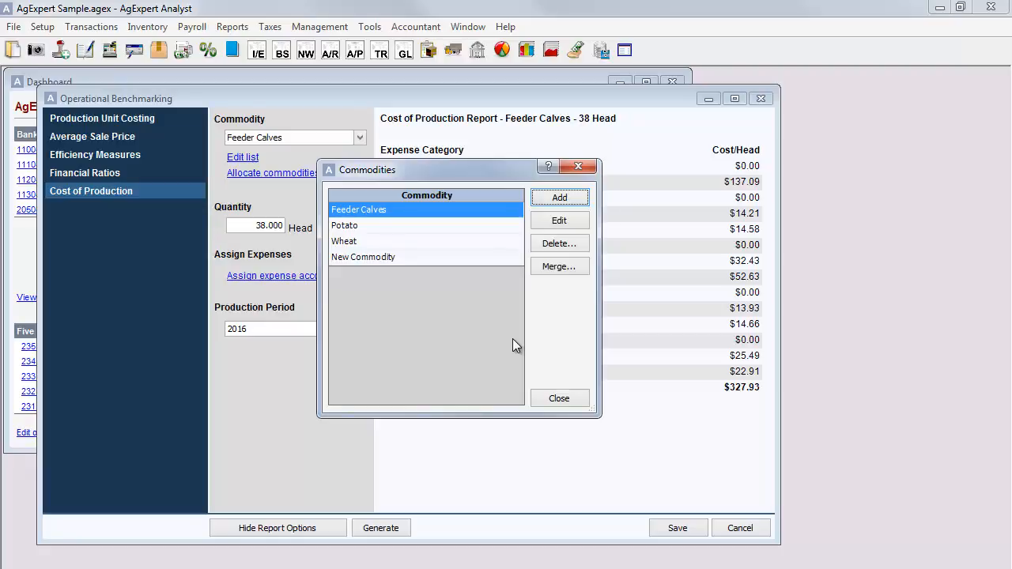
Merge New Commodity into Wheat and close the commodity list.
click(364, 258)
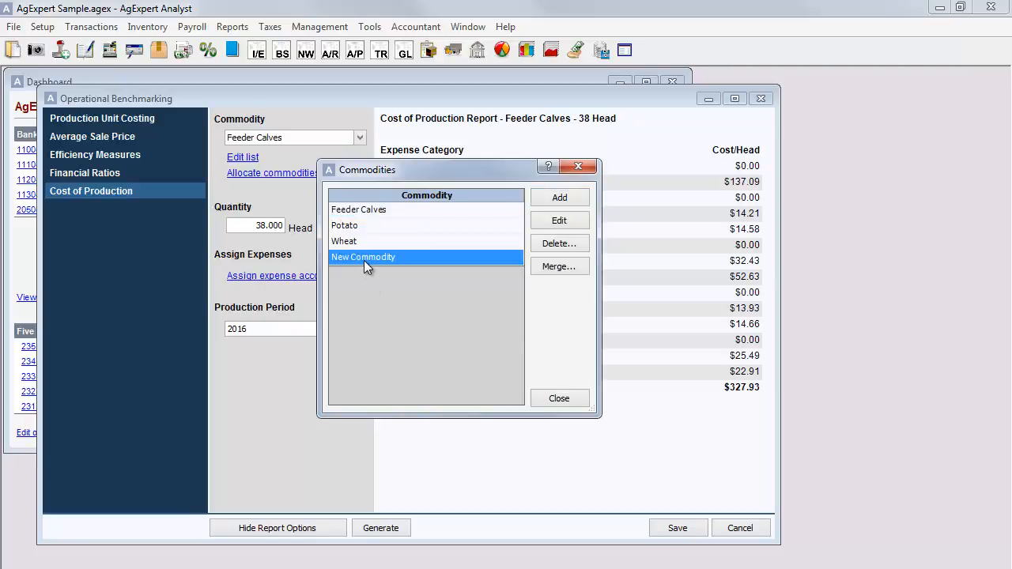
click(547, 267)
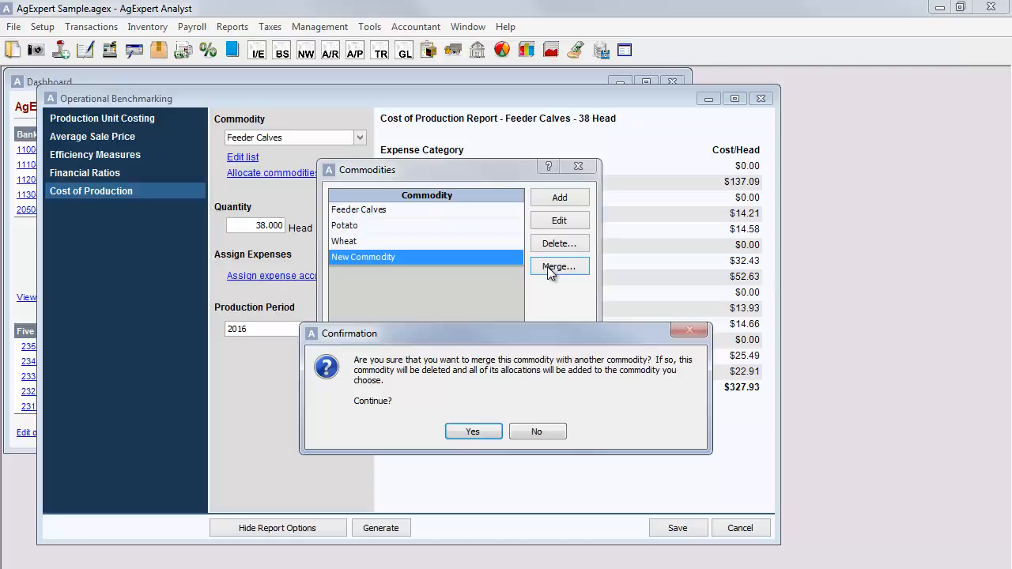
click(472, 429)
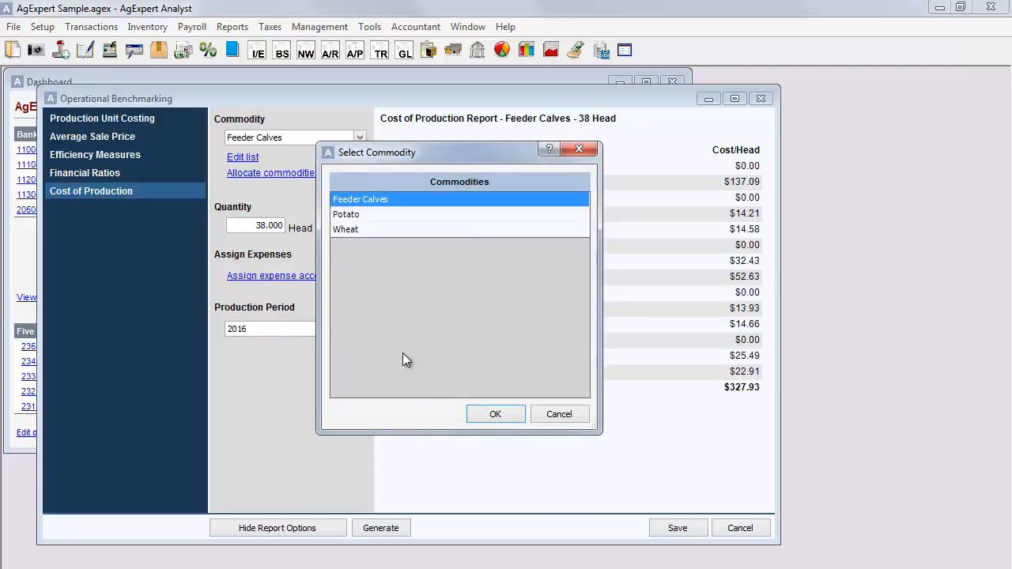
click(368, 229)
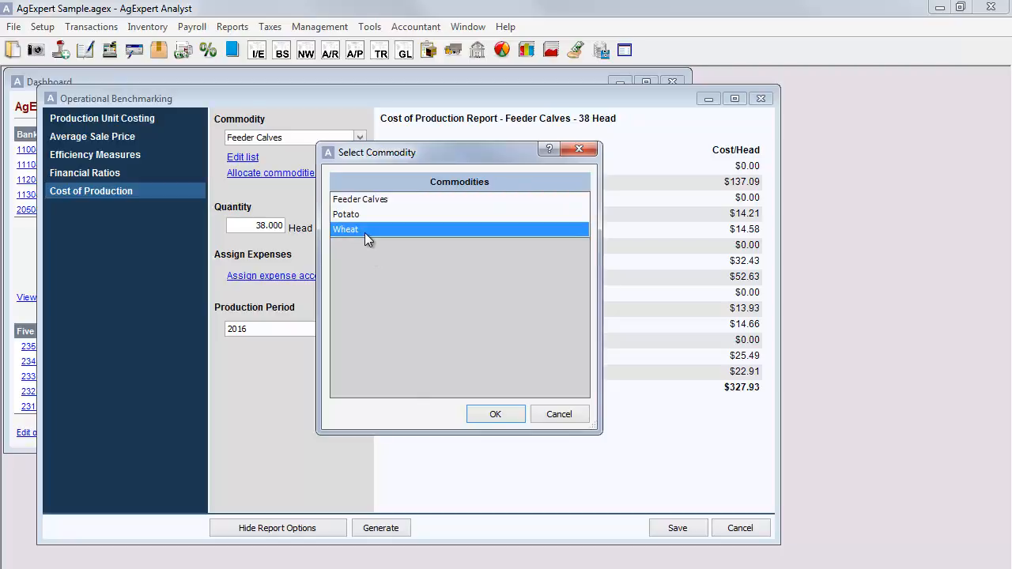
click(481, 414)
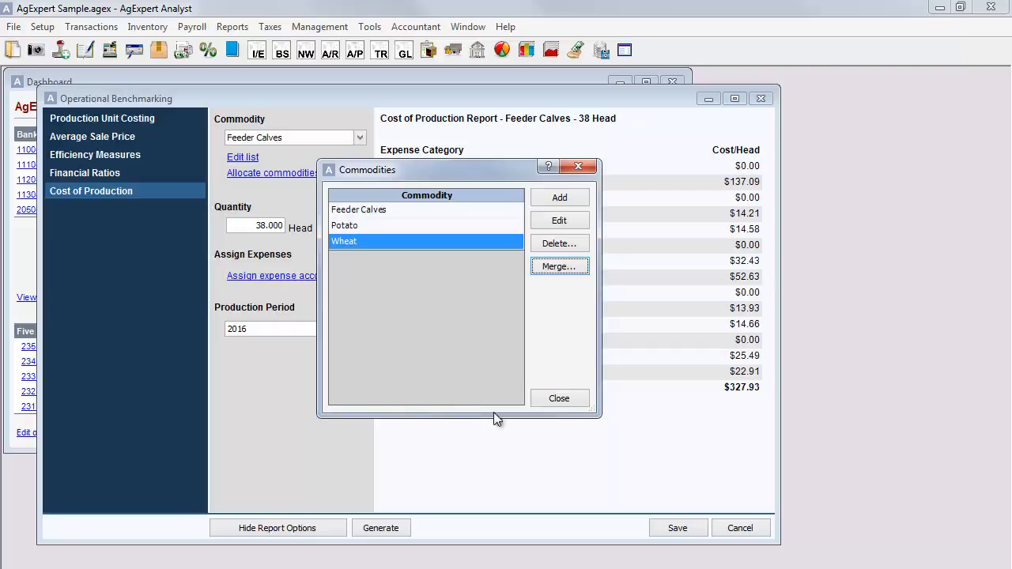
click(541, 397)
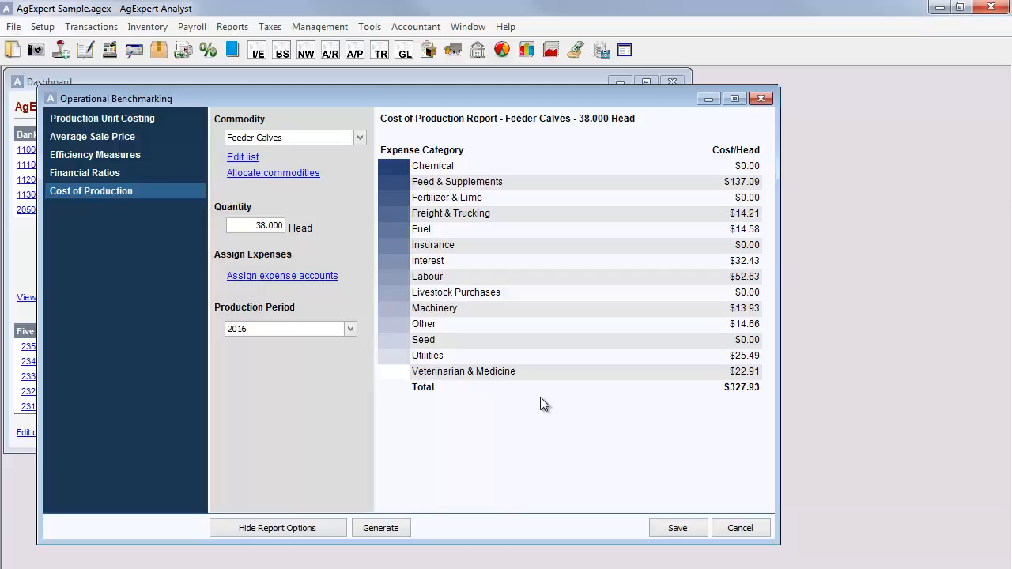
Open the commodity allocations and check how the January Loan Interest Charges, Durum and red-shaded Vacation Pay expenses are allocated.
click(278, 175)
drag(286, 191, 258, 100)
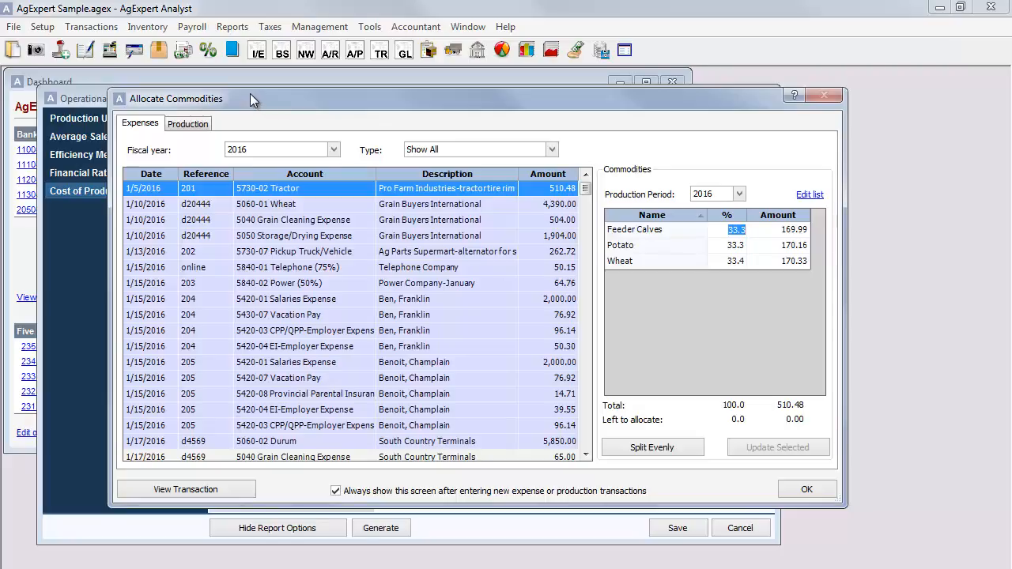
drag(586, 188, 586, 200)
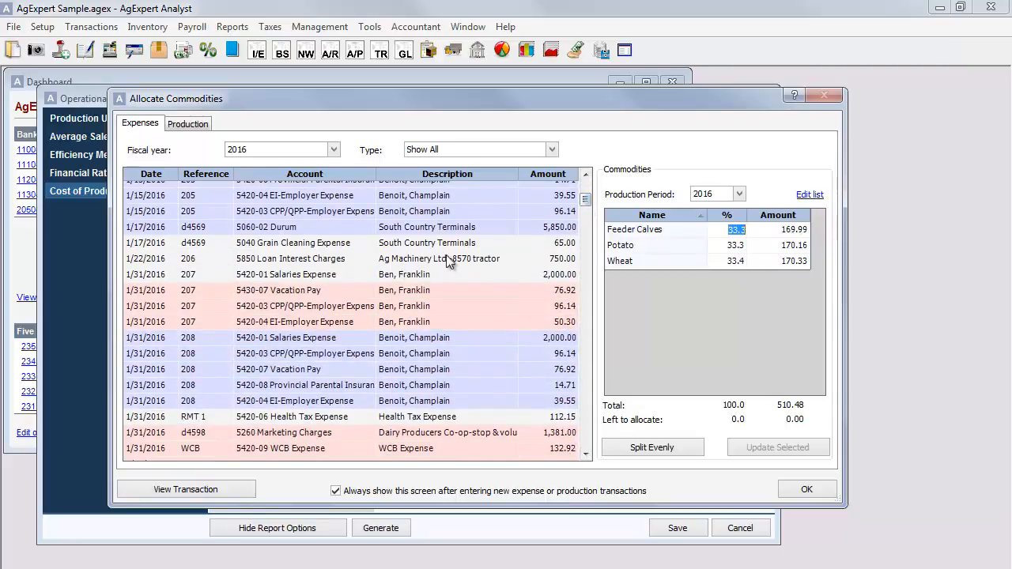
click(537, 260)
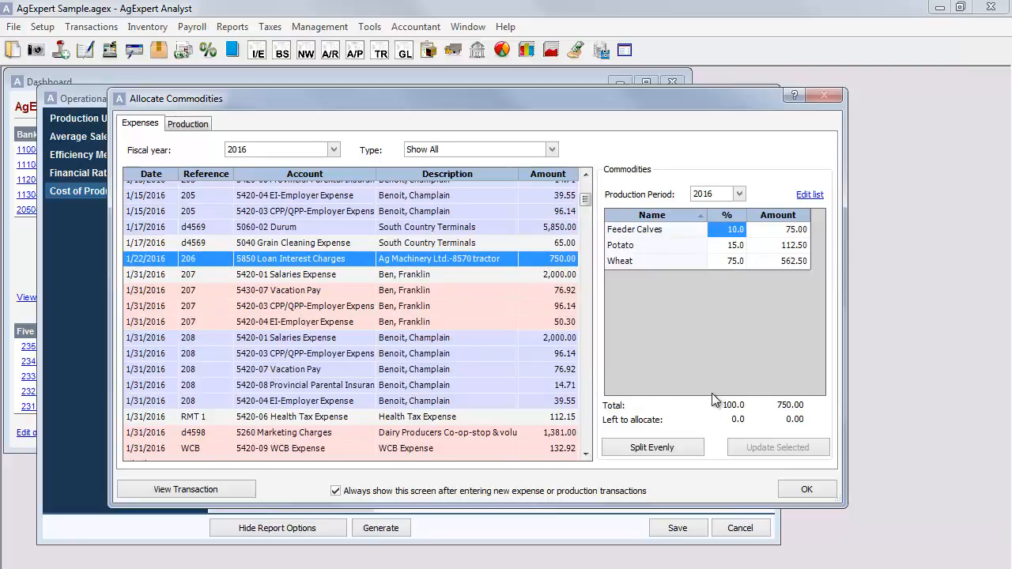
click(395, 229)
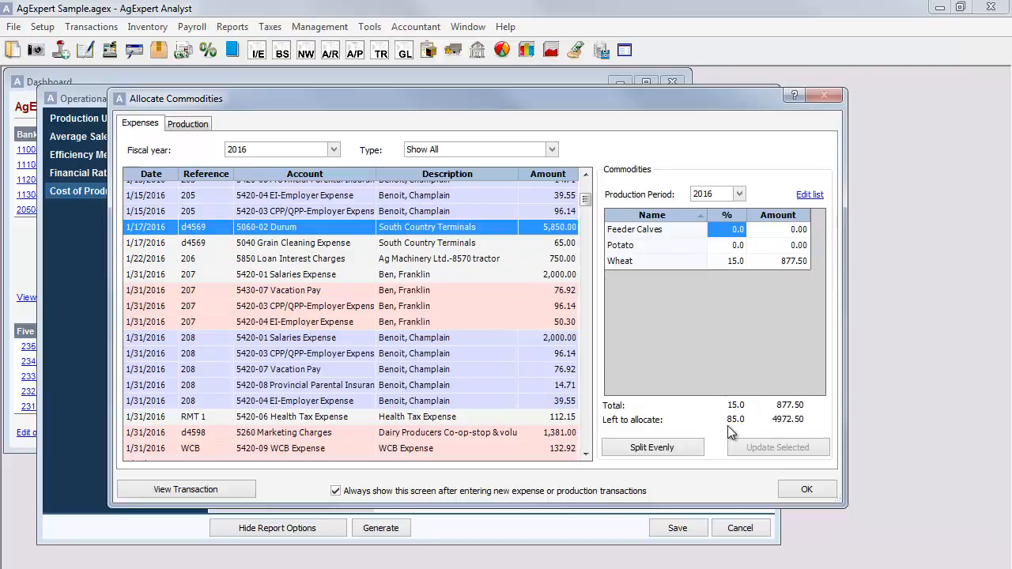
click(550, 290)
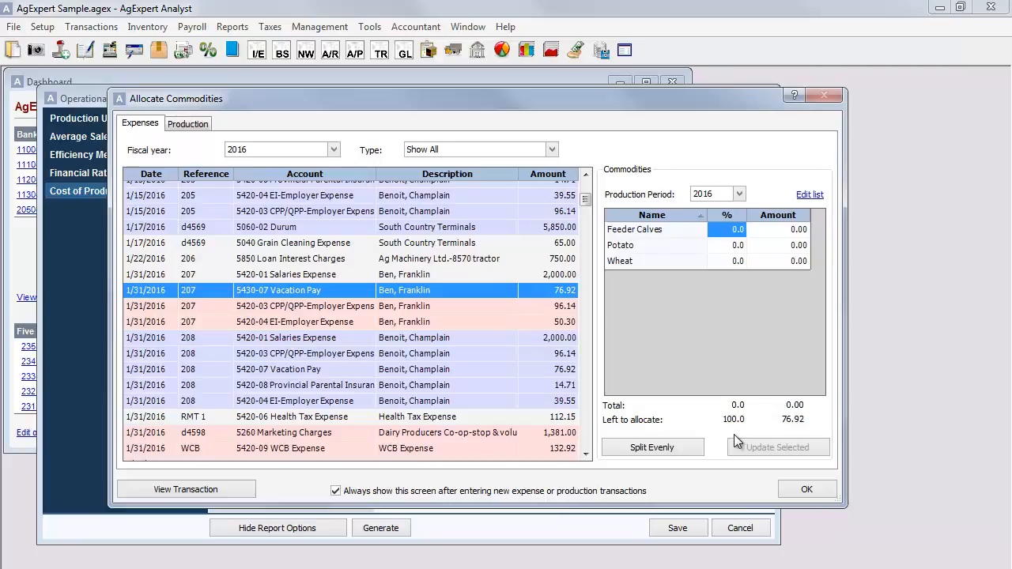
Select the 1/17/2016 Durum expense together with the two payroll expenses directly above it.
click(433, 227)
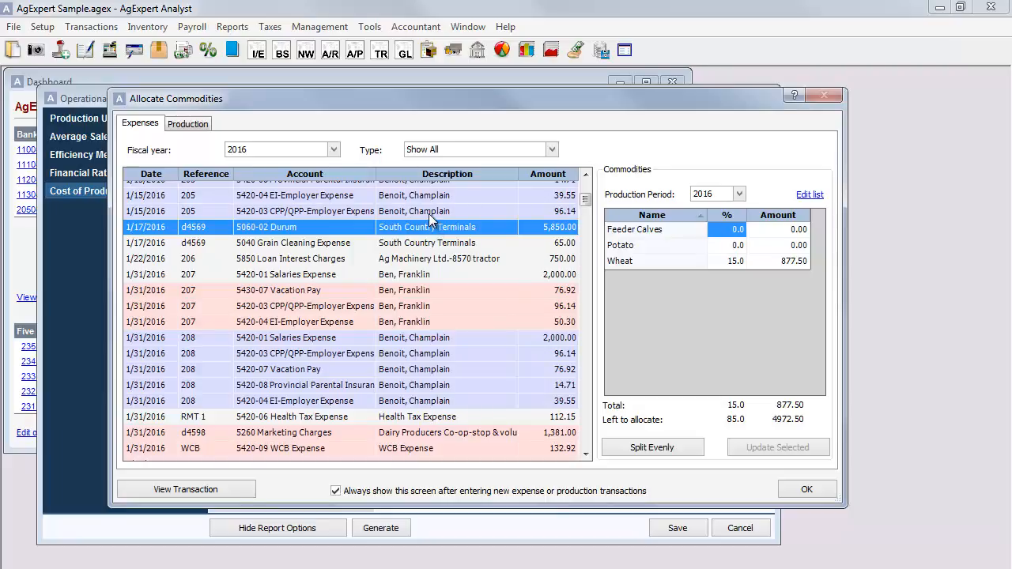
shift+click(428, 214)
shift+click(428, 200)
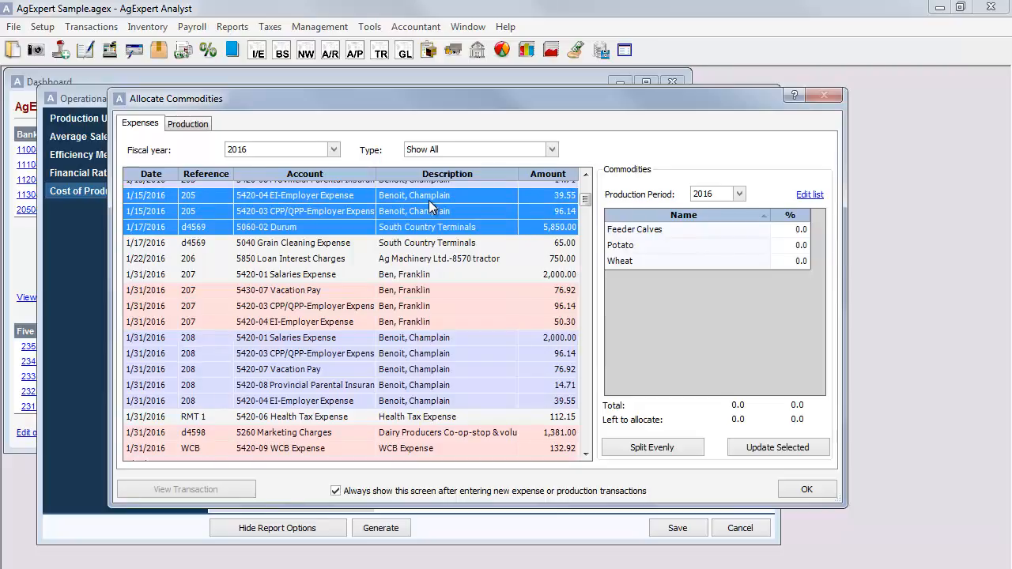
View the transaction details of the 1/17/2016 Durum expense and close them.
click(427, 225)
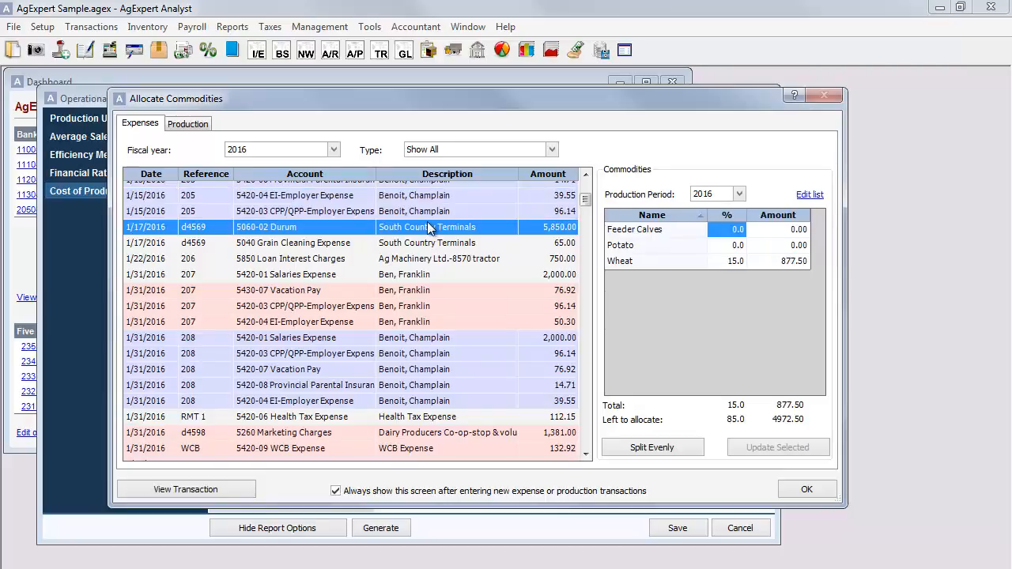
click(222, 491)
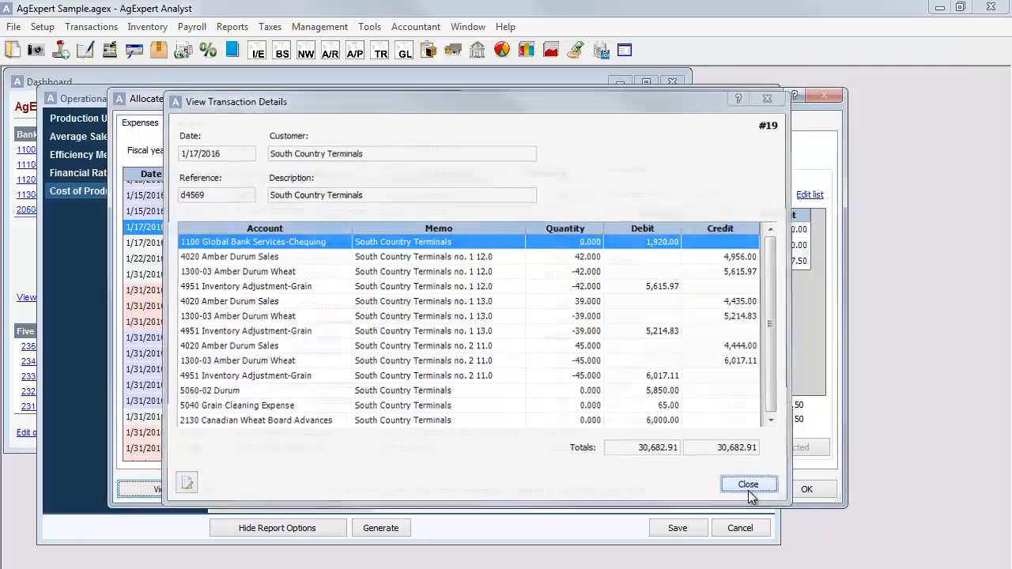
click(749, 489)
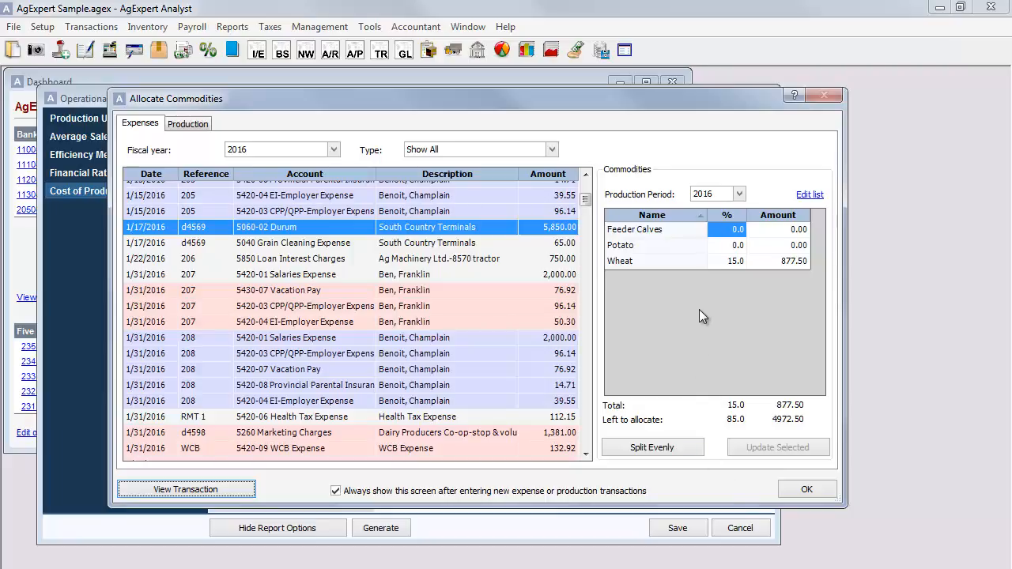
Allocate 100% of the 1/17/2016 Durum expense to Wheat for the 2016 production period.
click(739, 194)
click(739, 196)
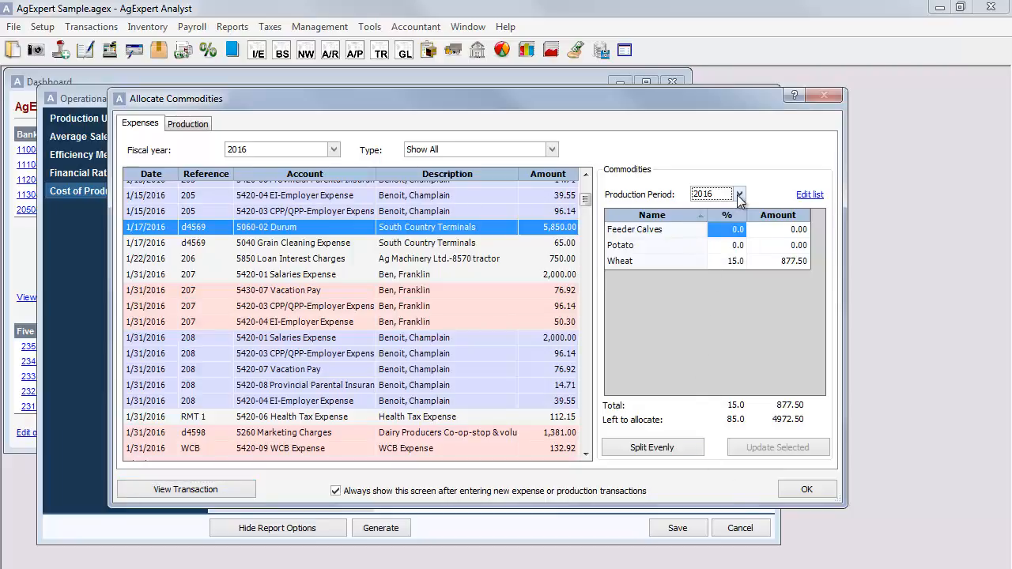
click(722, 262)
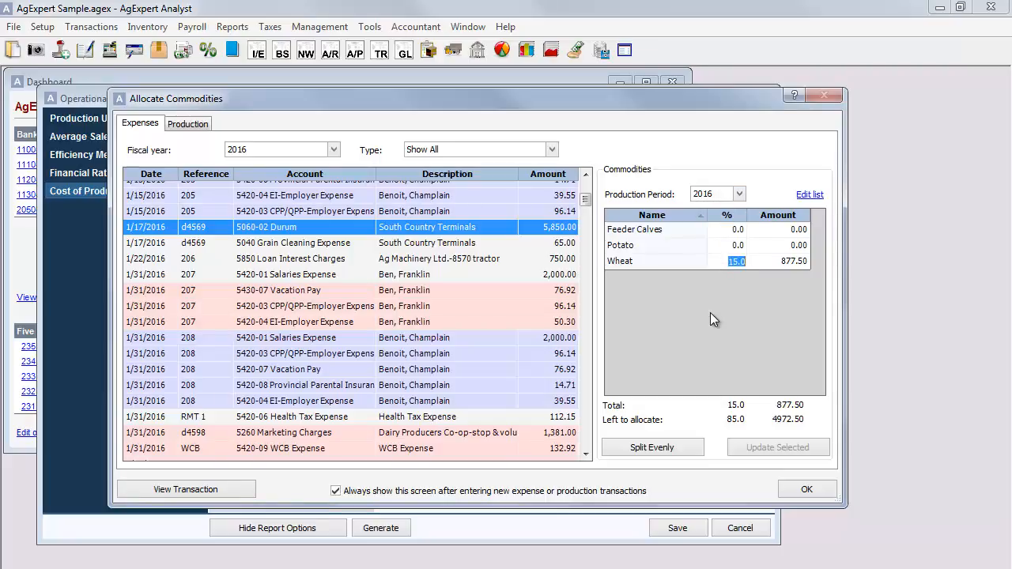
text(100)
key(Tab)
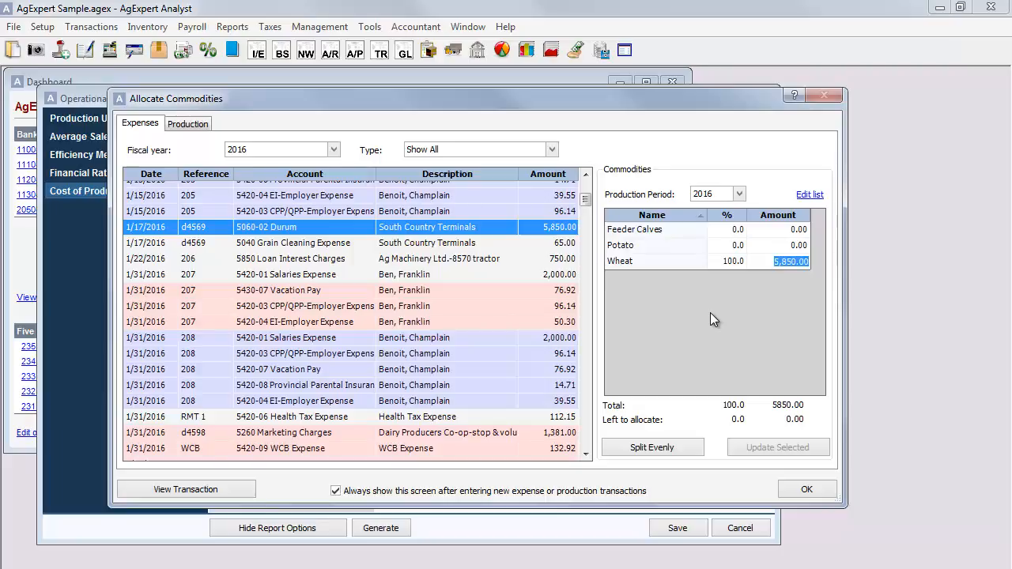
Select the 1/17/2016 Grain Cleaning and 1/22/2016 Loan Interest expenses together, and view the commodity list.
click(548, 244)
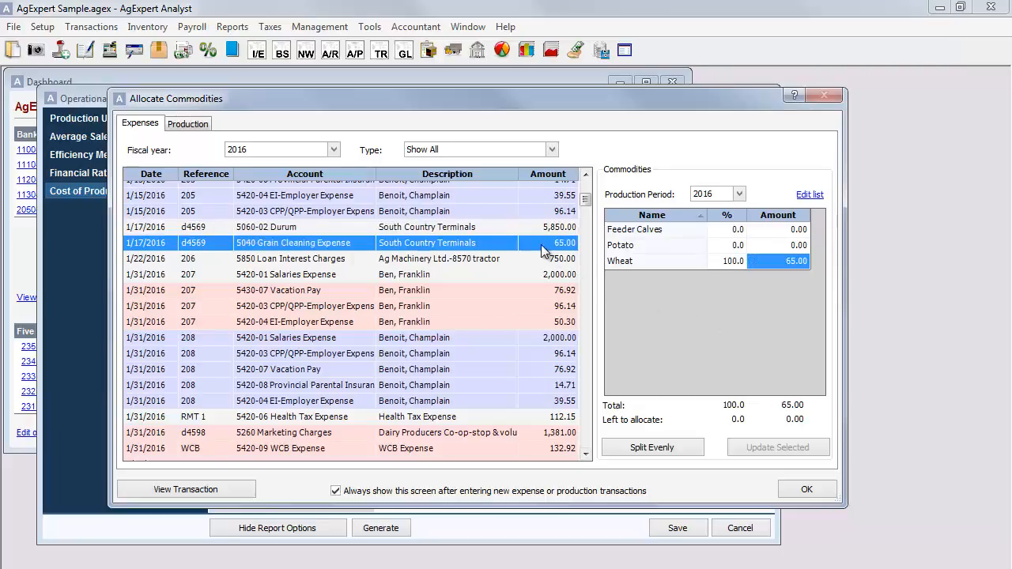
ctrl+click(537, 258)
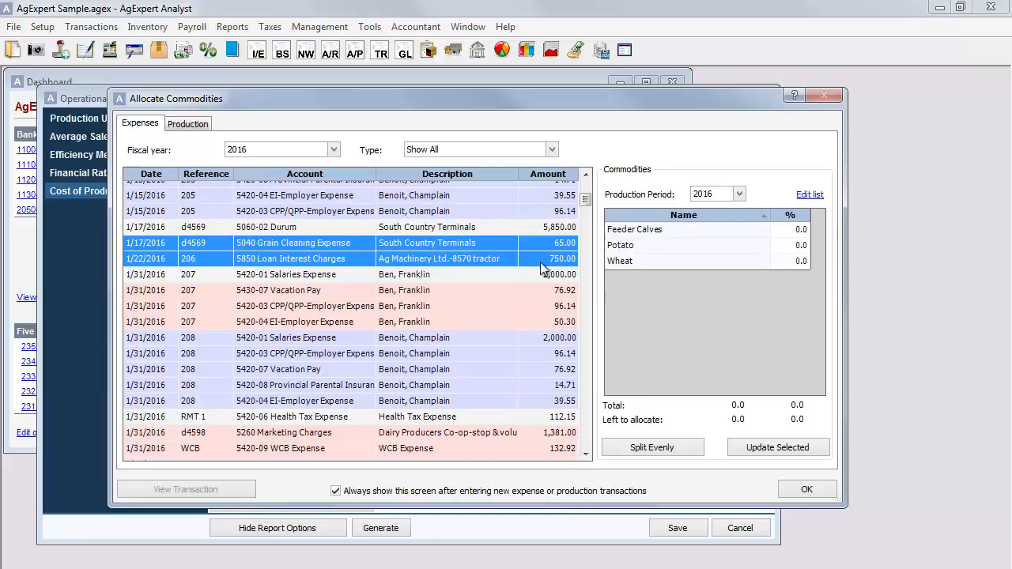
click(809, 195)
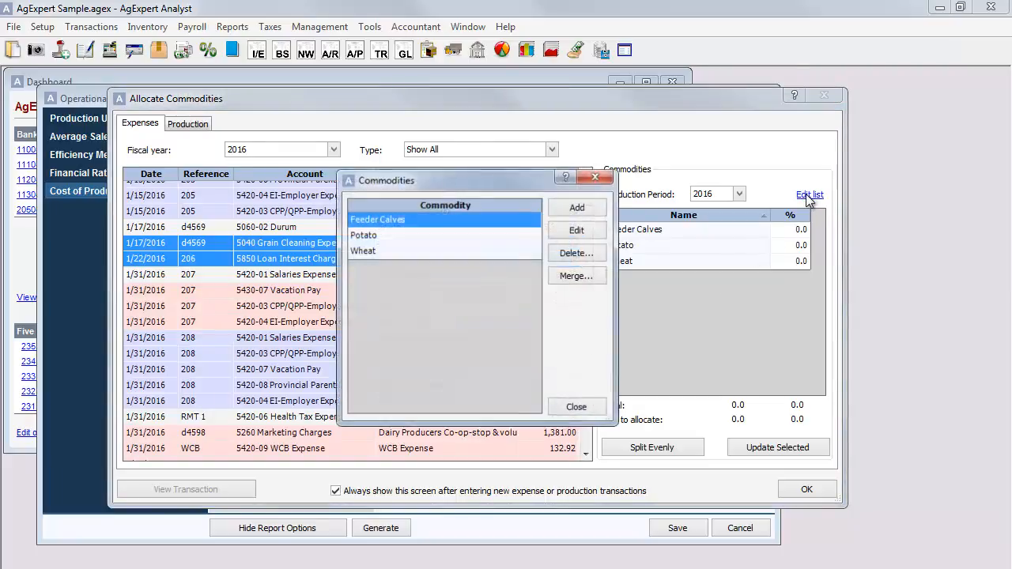
click(583, 408)
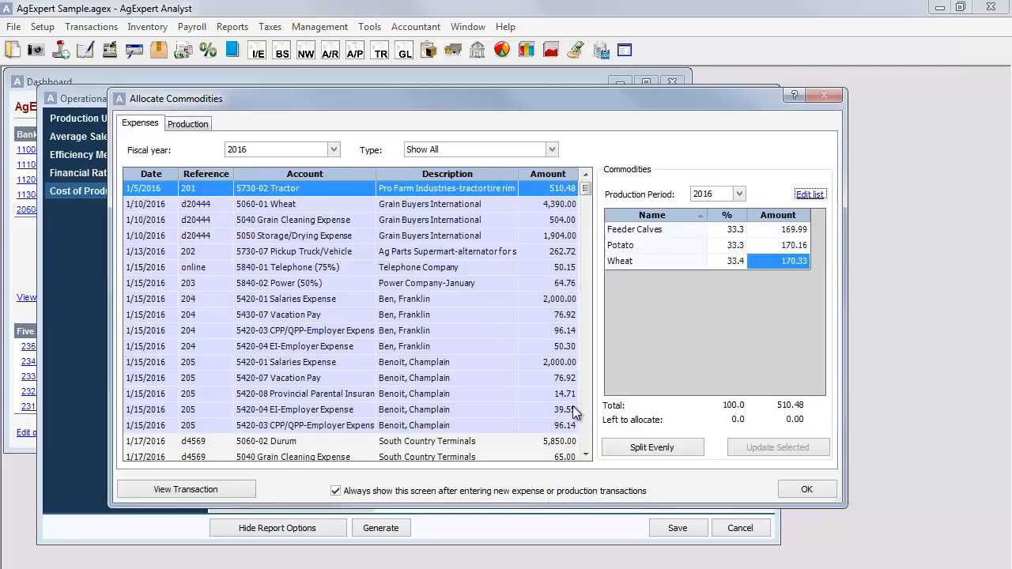
Split the 1/17/2016 Durum expense evenly among Feeder Calves, Potato and Wheat.
click(500, 440)
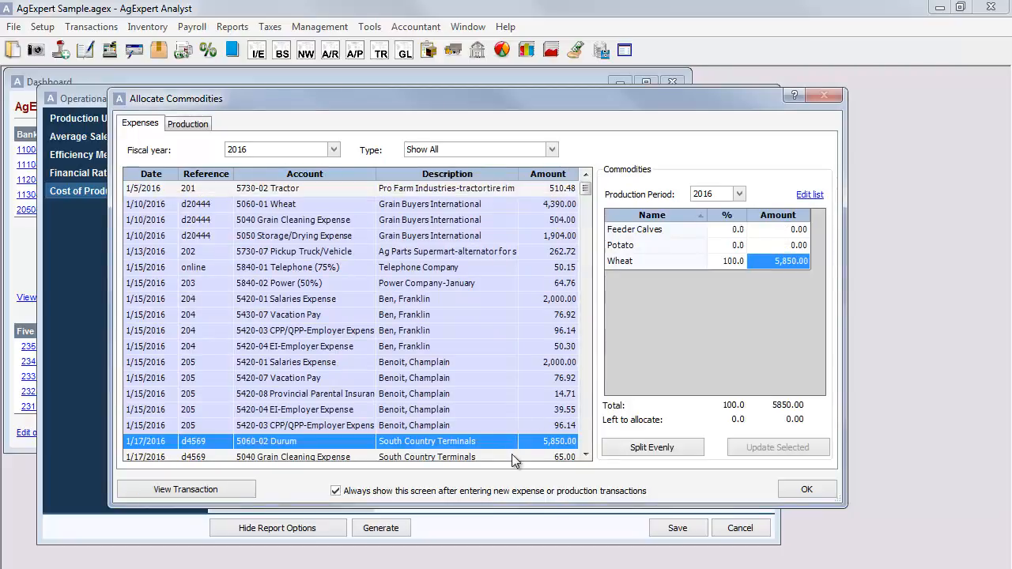
click(632, 450)
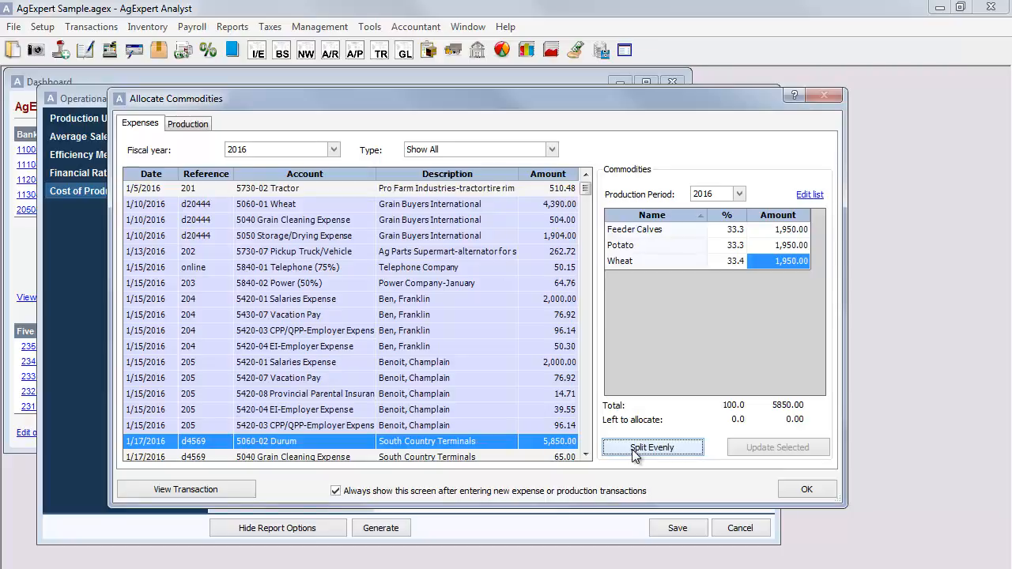
Allocate 15% each to Feeder Calves, Potato and Wheat for all 1/15/2016 reference 205 expenses and the 1/17/2016 Durum expense together.
ctrl+click(507, 427)
drag(492, 413, 481, 357)
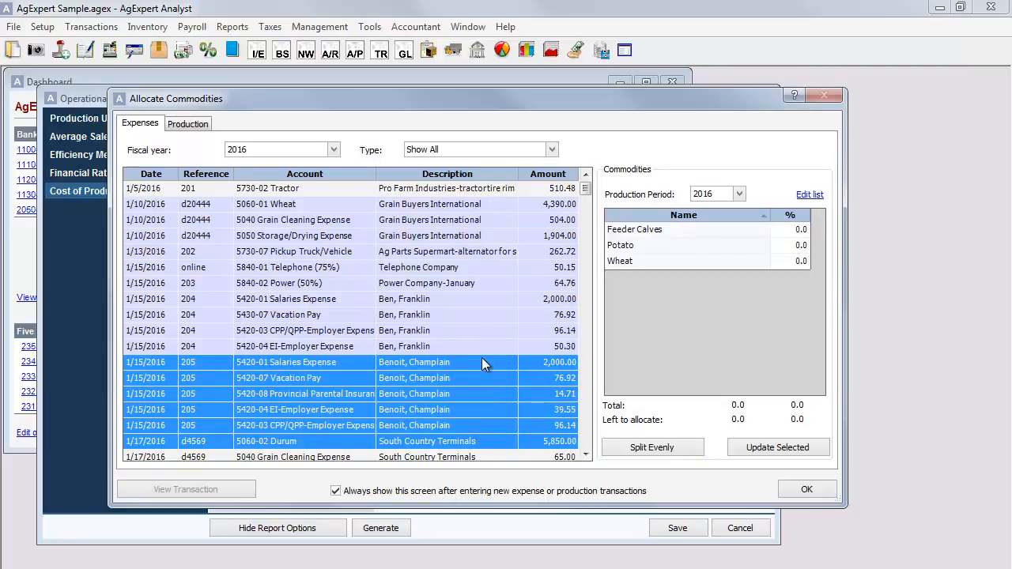
click(791, 229)
text(15)
key(Return)
text(15)
key(Return)
text(15)
key(Tab)
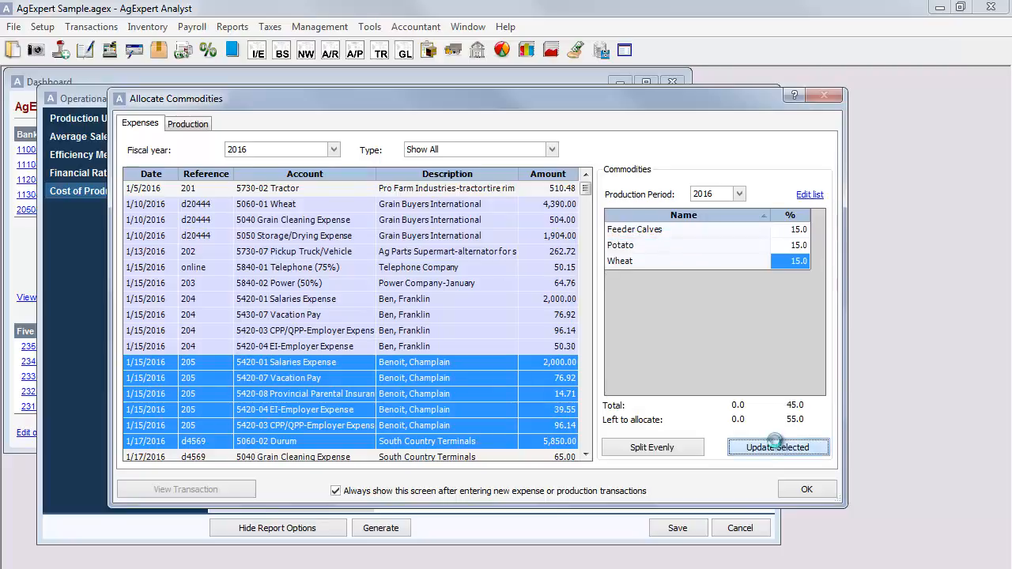
click(779, 448)
Check the commodity allocations of the 1/15/2016 reference 205 salary, vacation pay, parental insurance and EI expenses one by one.
click(540, 364)
click(533, 382)
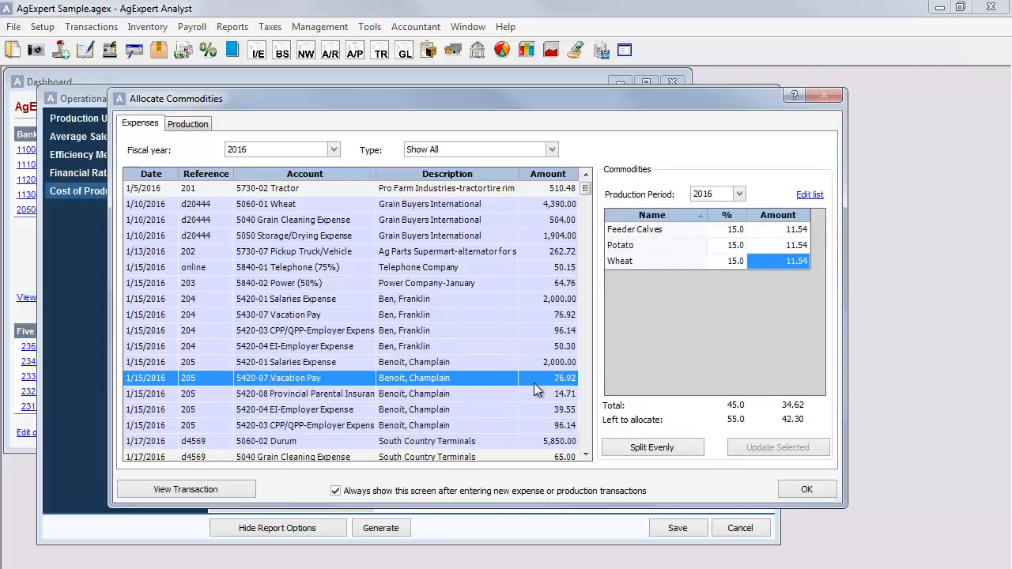
click(534, 393)
click(531, 409)
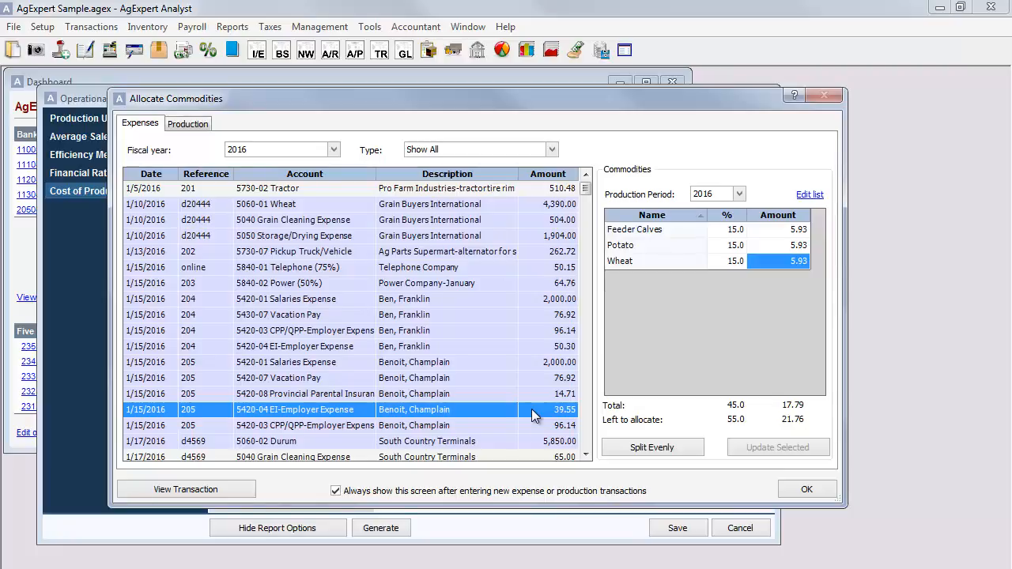
In the 2016 production entries, assign the 4/30/2016 bull calves born entry to Feeder Calves.
click(201, 125)
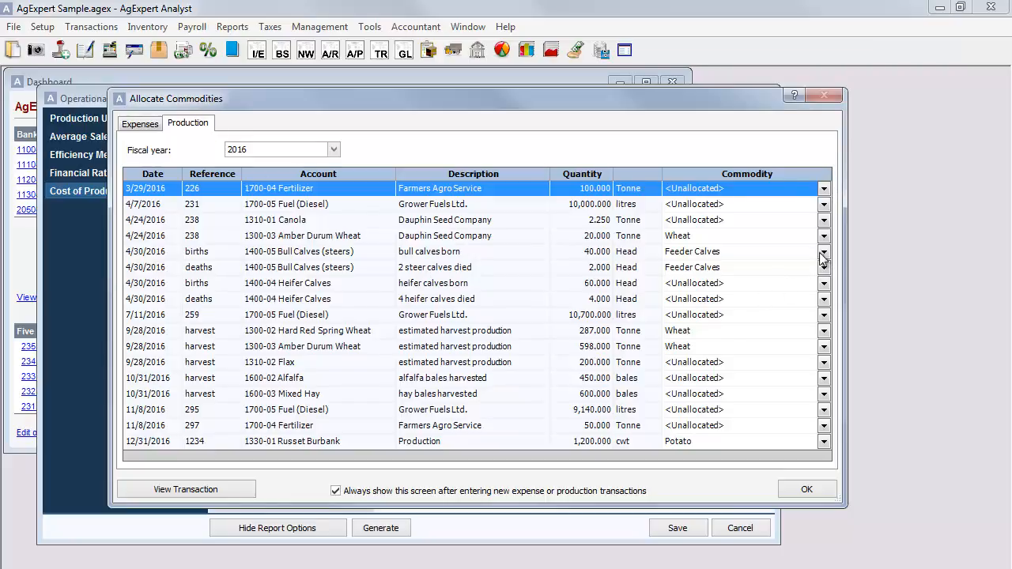
click(590, 253)
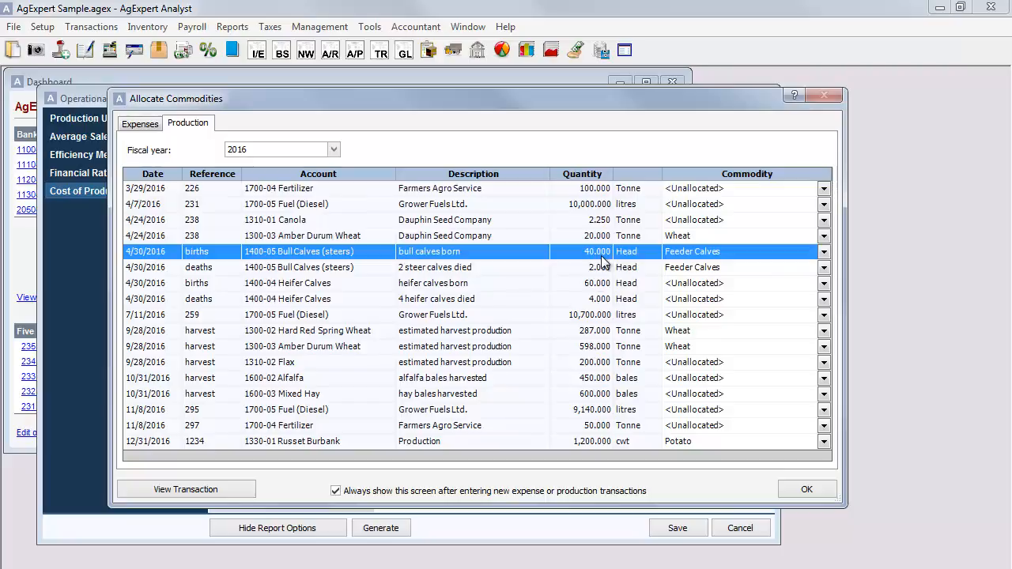
click(824, 252)
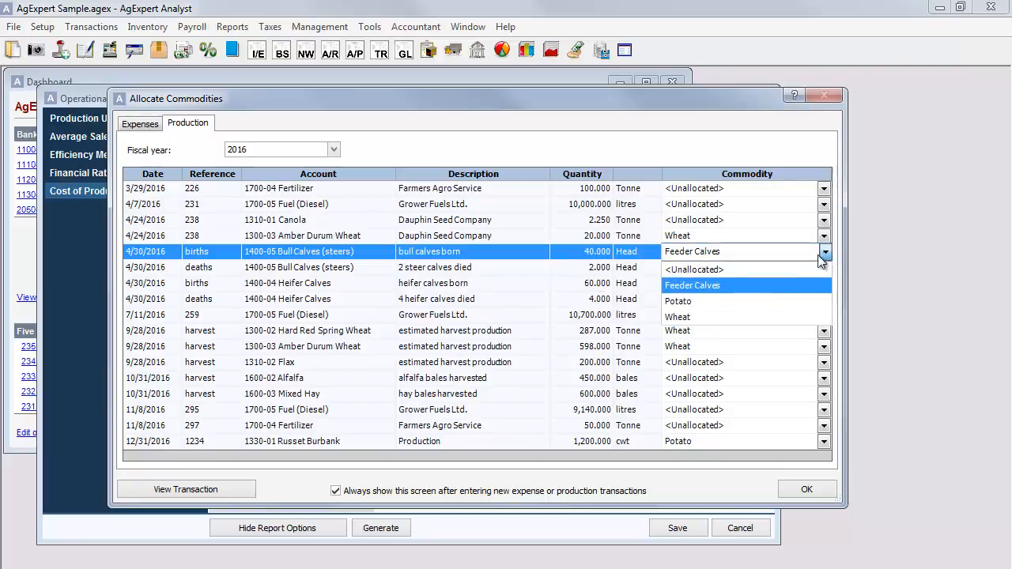
click(737, 290)
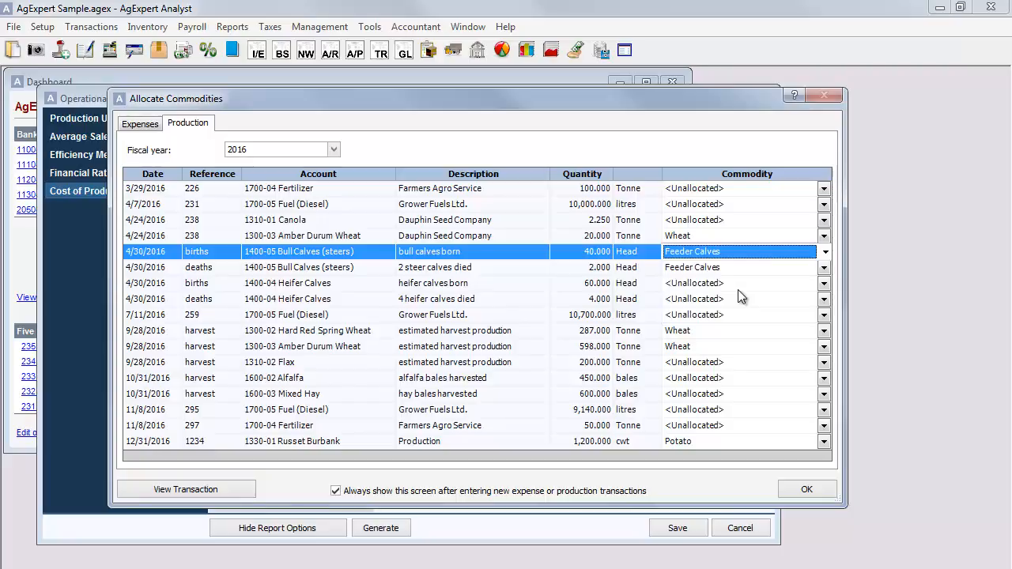
Leave the 4/24/2016 Canola production entry as <Unallocated> and accept the commodity allocations.
click(824, 220)
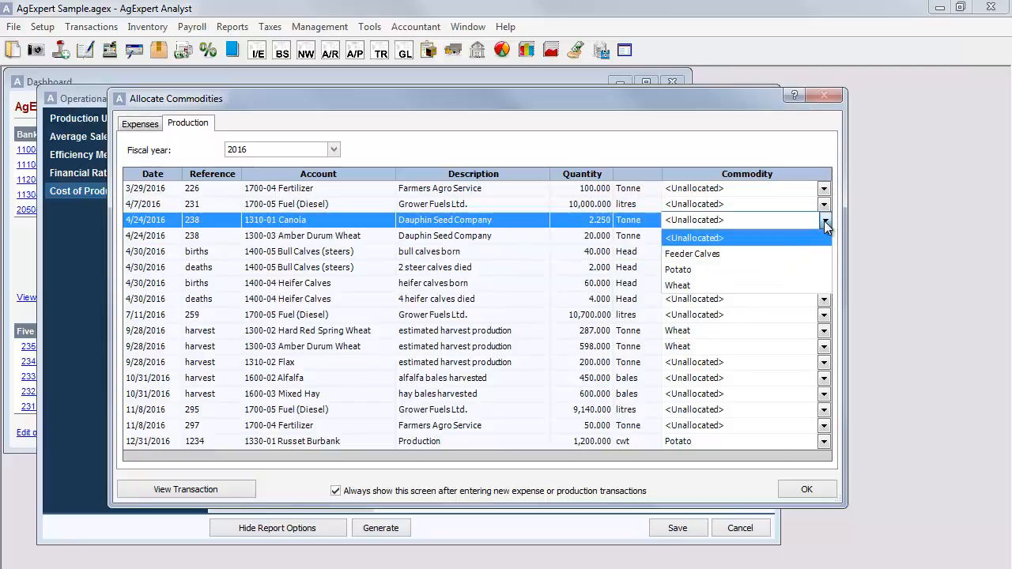
click(705, 239)
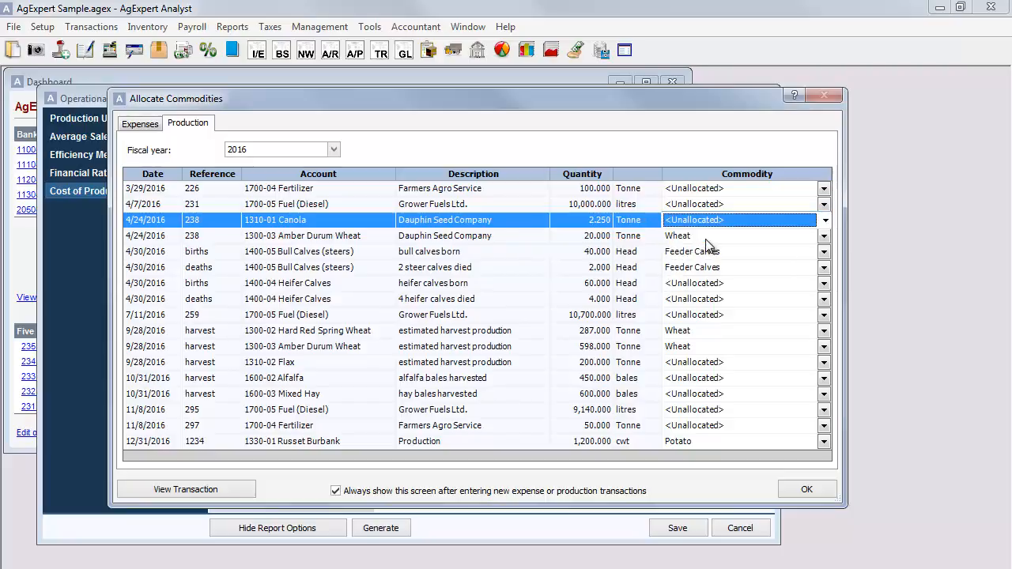
click(803, 490)
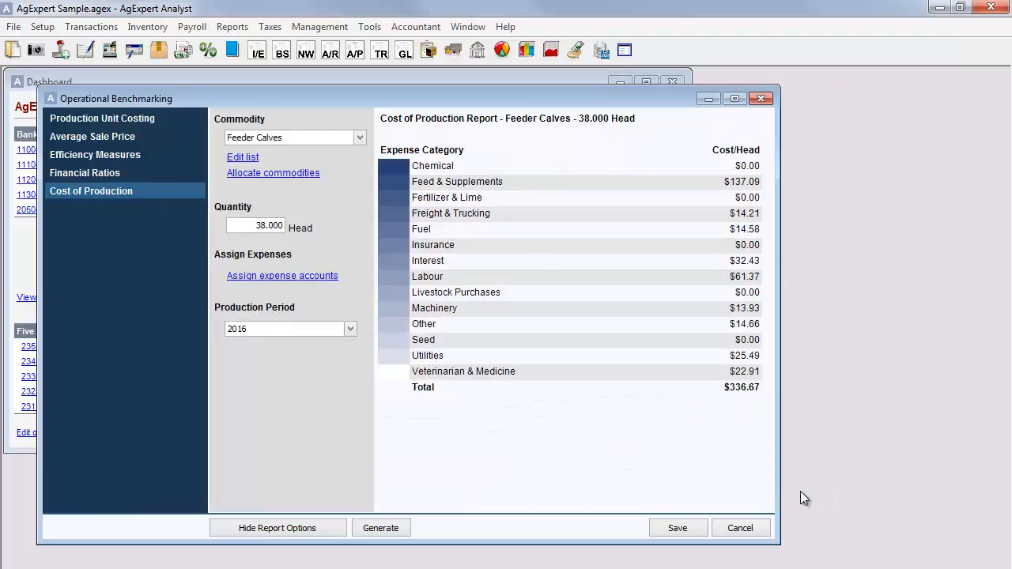
View the Cost of Production report for Potato and Wheat, and return it to Feeder Calves.
click(359, 136)
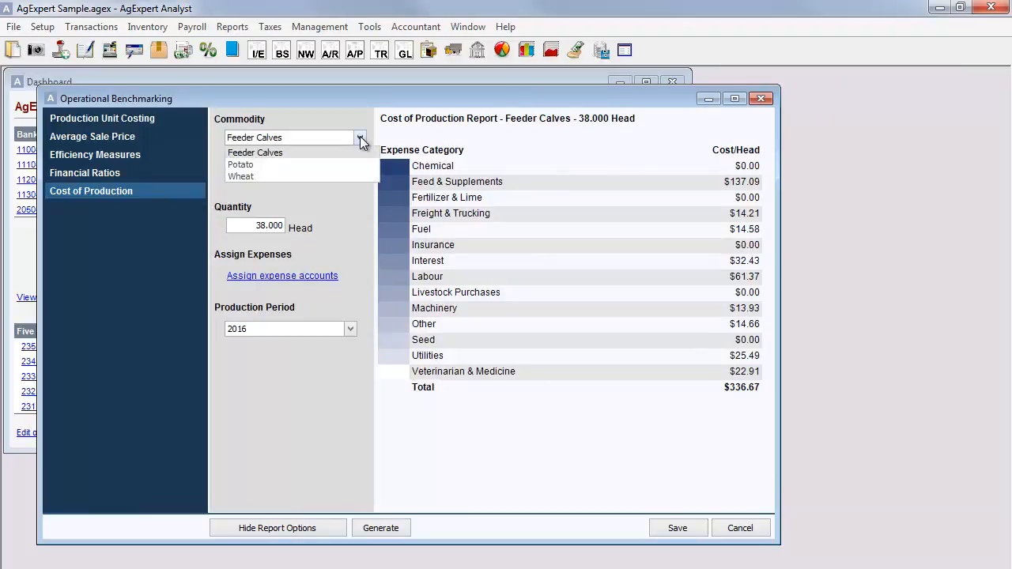
click(357, 160)
click(360, 138)
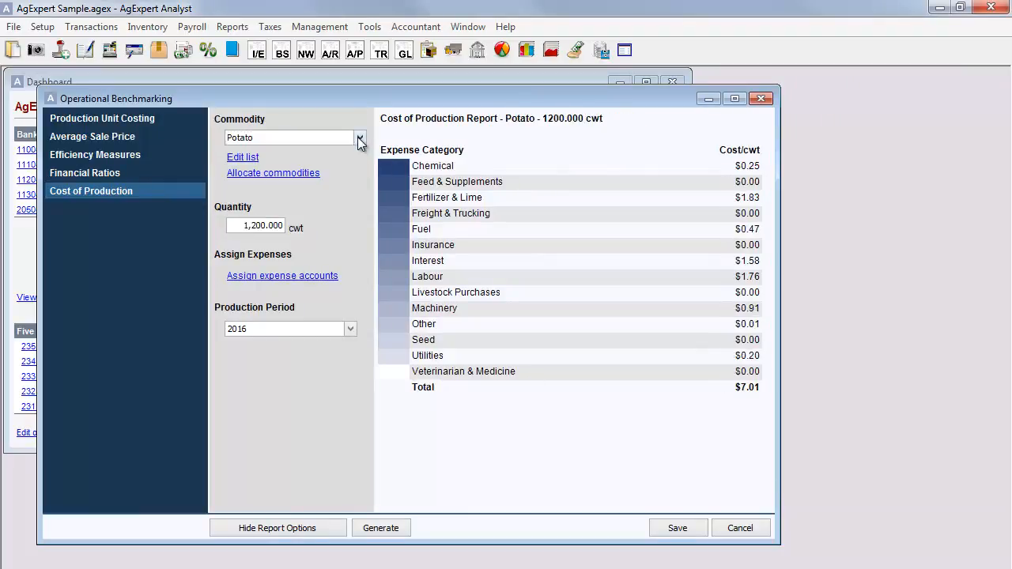
click(340, 176)
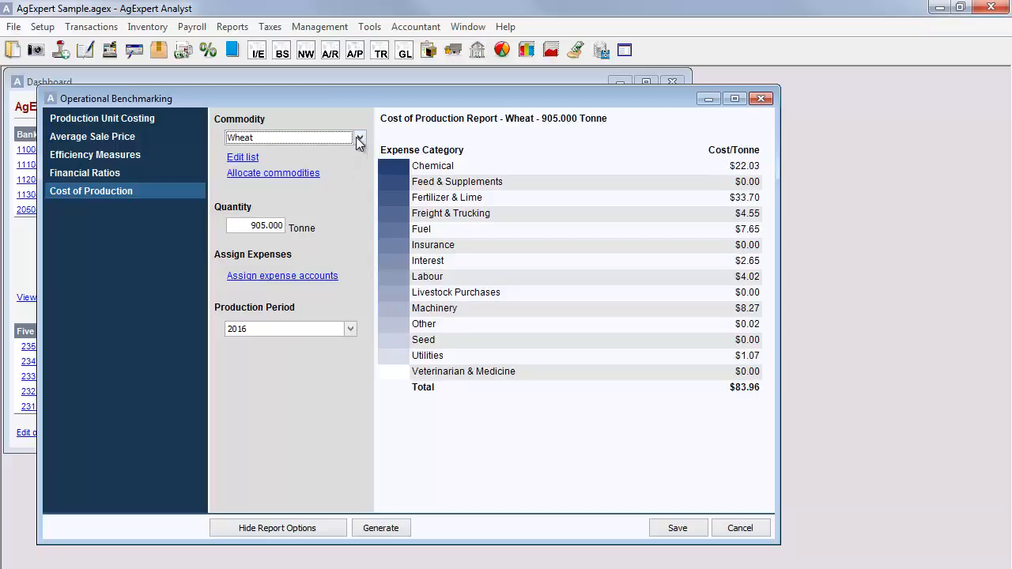
click(356, 137)
click(346, 149)
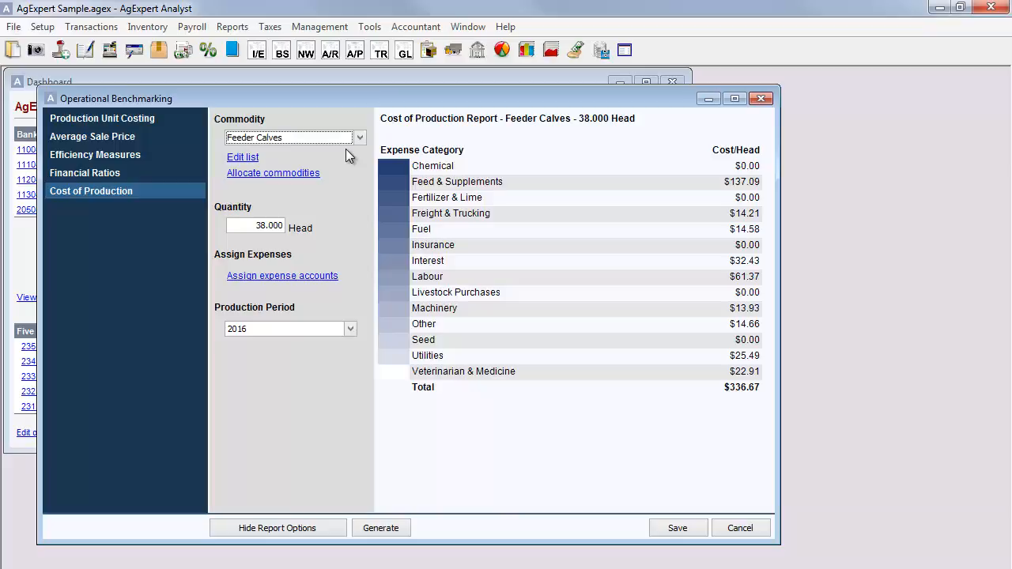
Assign the 5020-02 Insecticides expense account to the Chemical category and accept the expense account assignments.
click(294, 277)
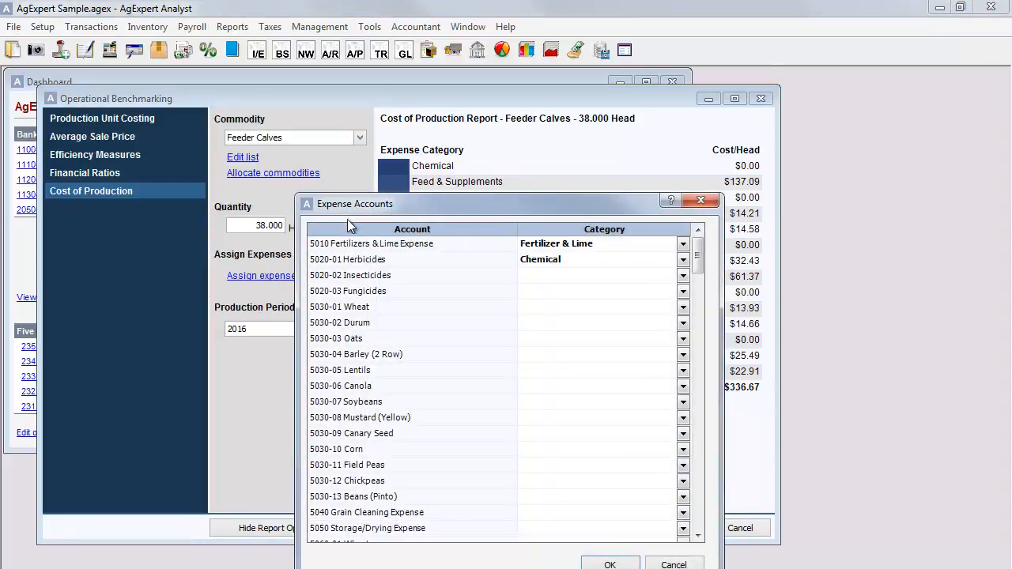
drag(349, 206, 289, 69)
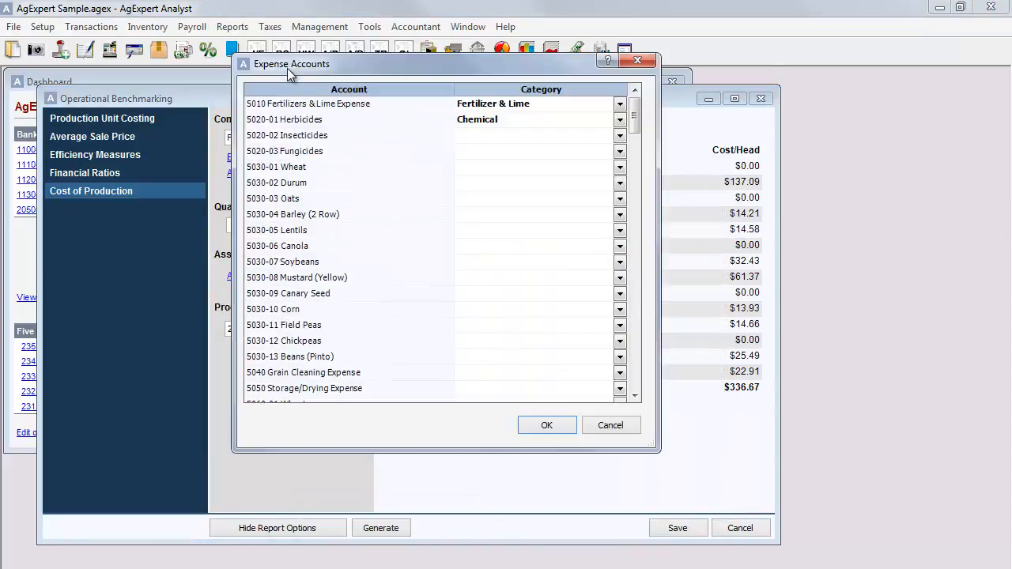
click(618, 136)
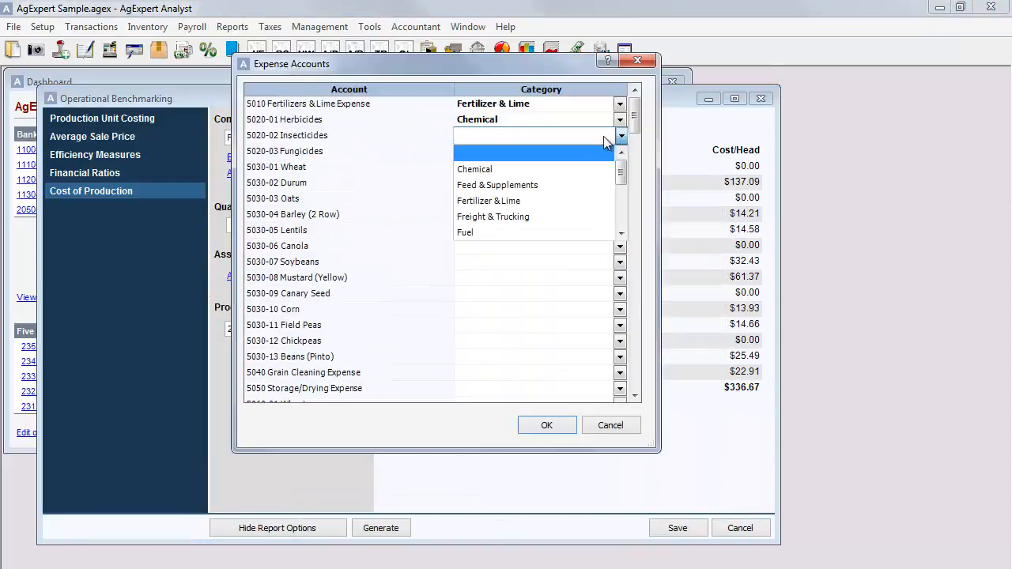
click(557, 169)
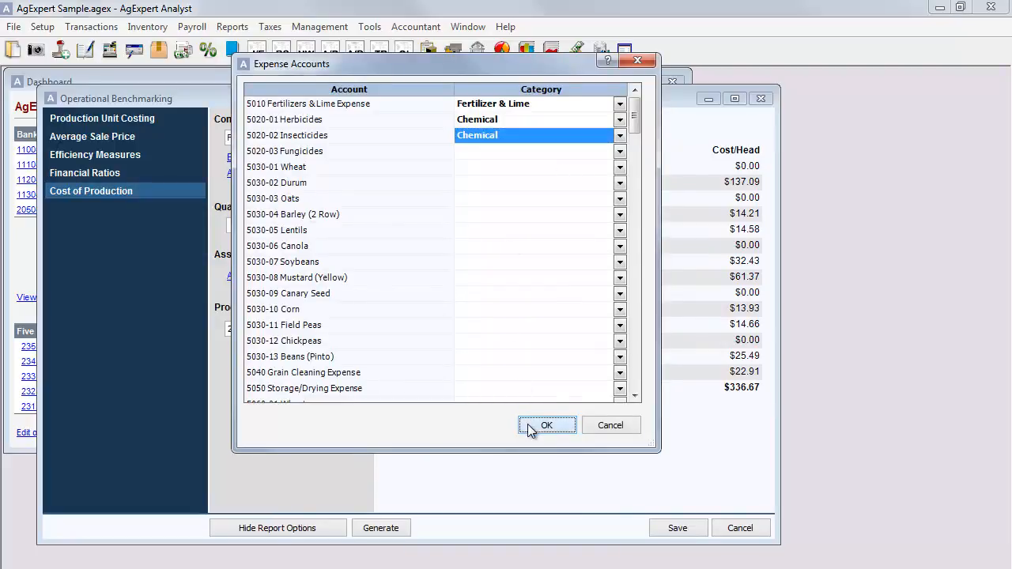
click(530, 427)
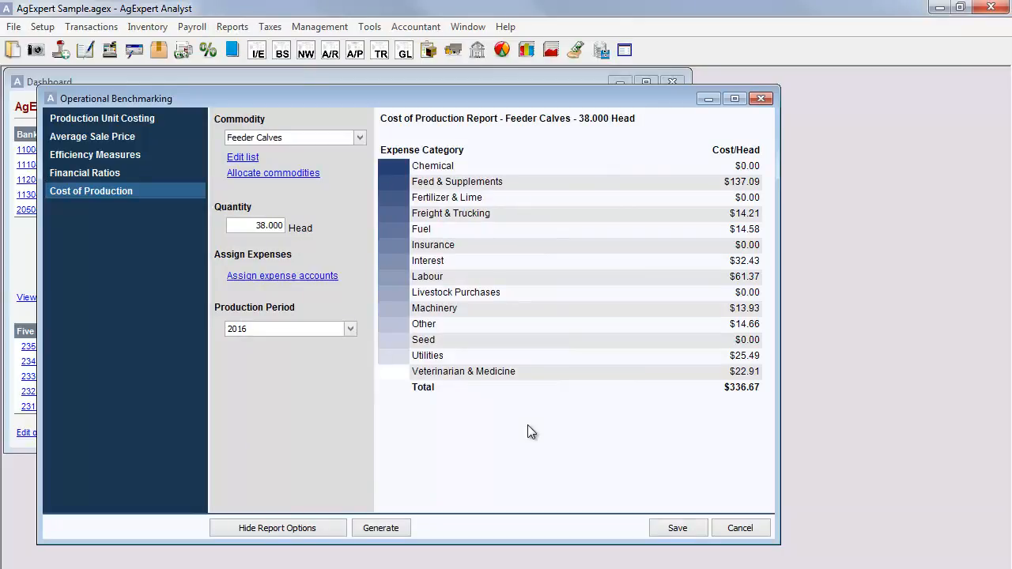
Generate the printable Feeder Calves Cost of Production report, close it, and save the benchmarking settings.
click(381, 529)
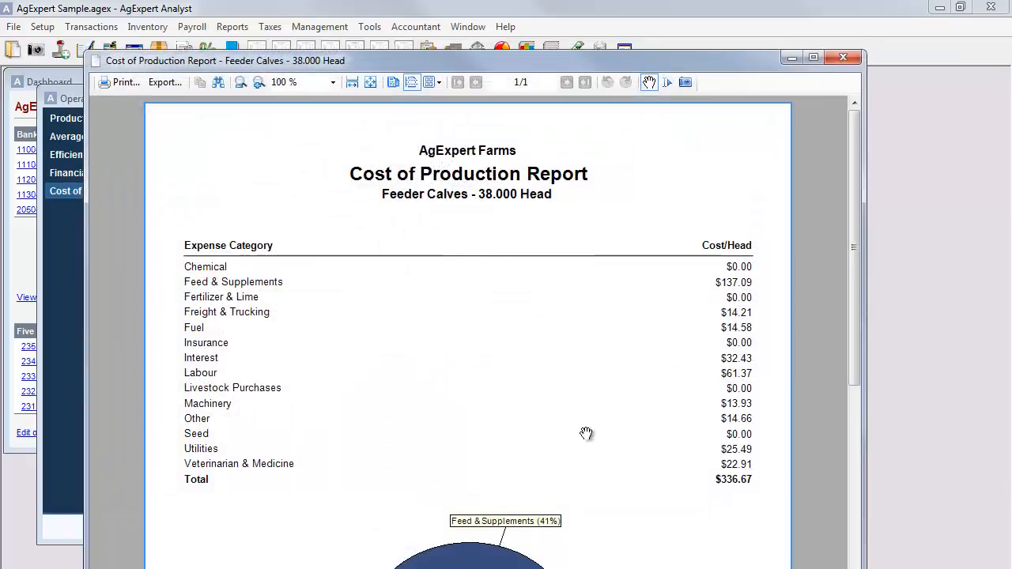
click(843, 58)
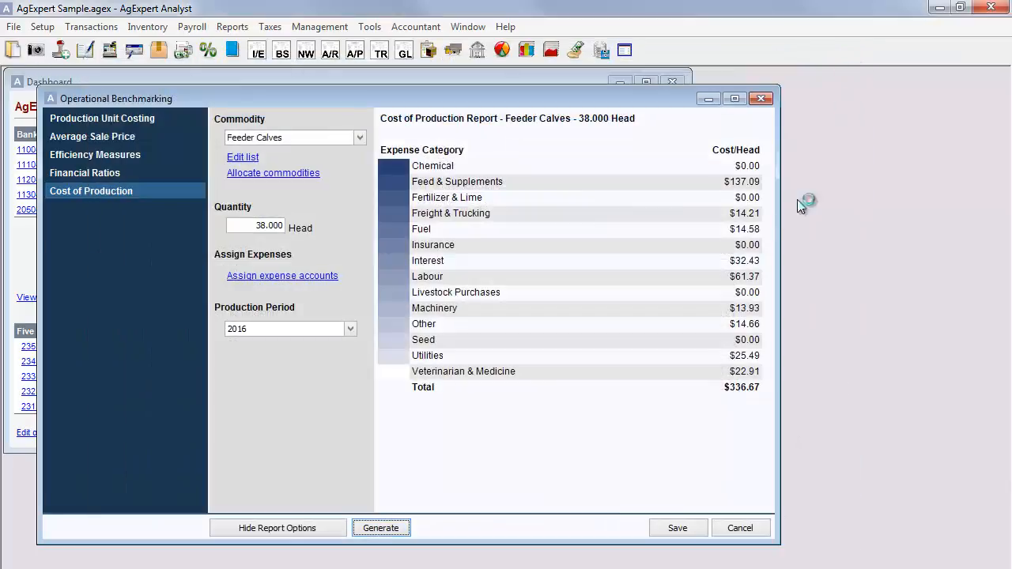
click(665, 529)
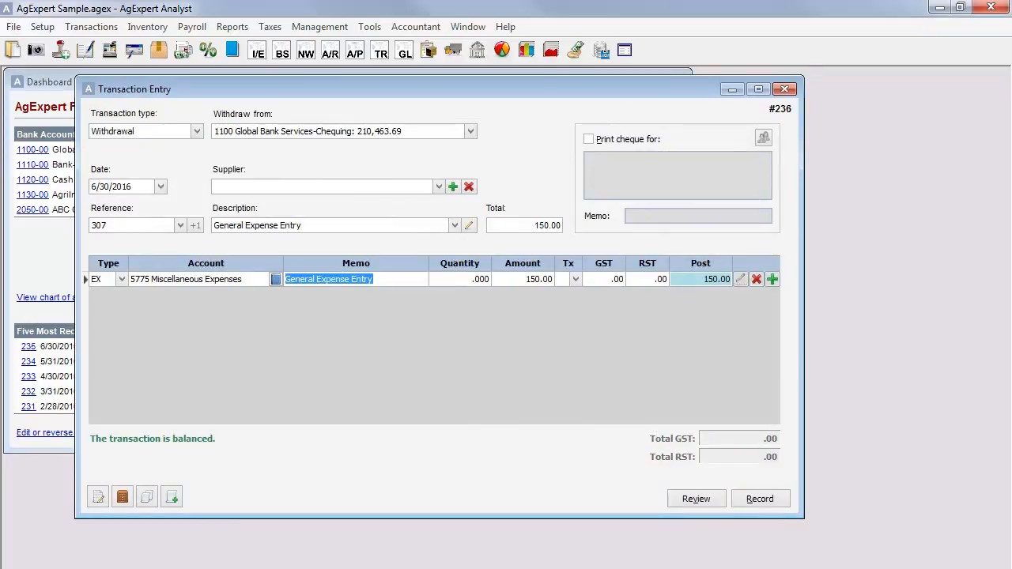
Record the 6/30/2016 General Expense Entry withdrawal and split its expense evenly among Feeder Calves, Potato and Wheat.
click(772, 499)
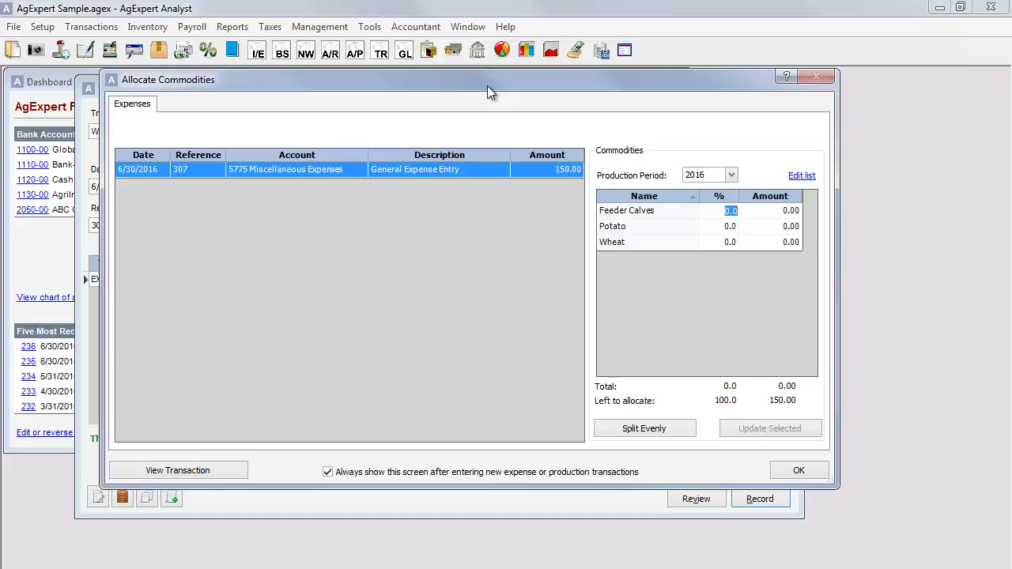
click(625, 427)
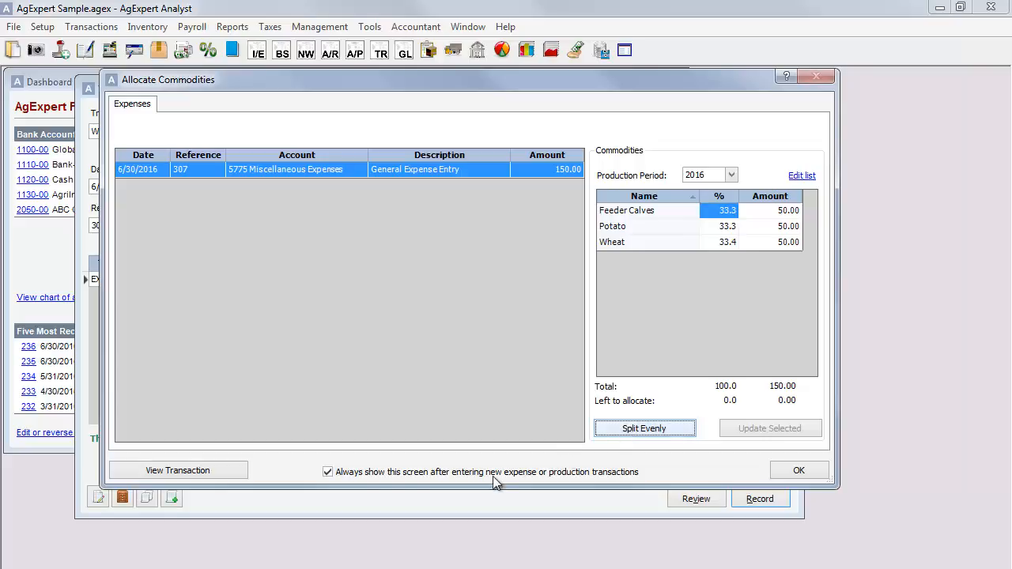
Turn off always showing the allocation screen after new expense or production transactions, and accept the allocation.
click(327, 473)
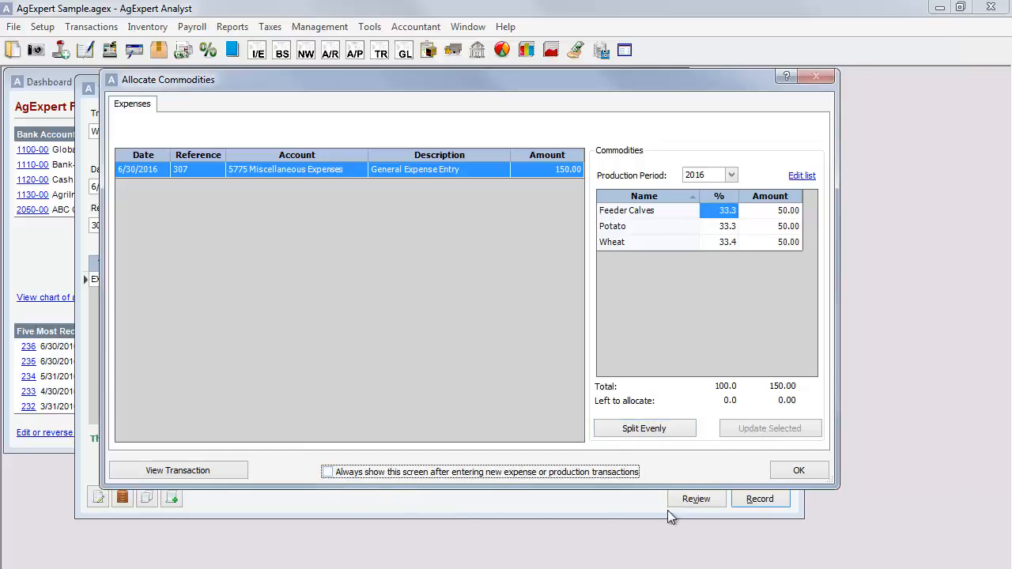
click(773, 472)
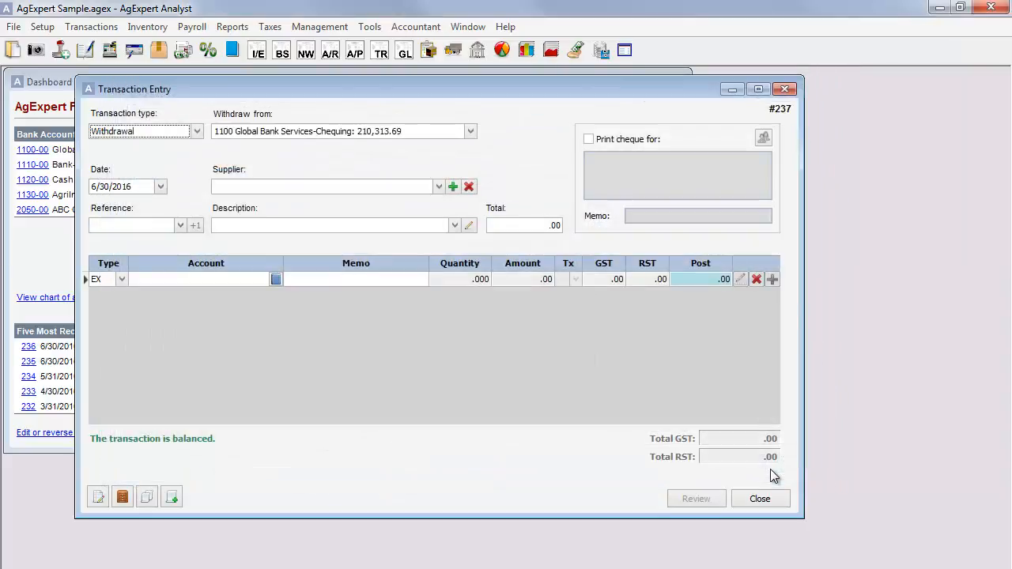